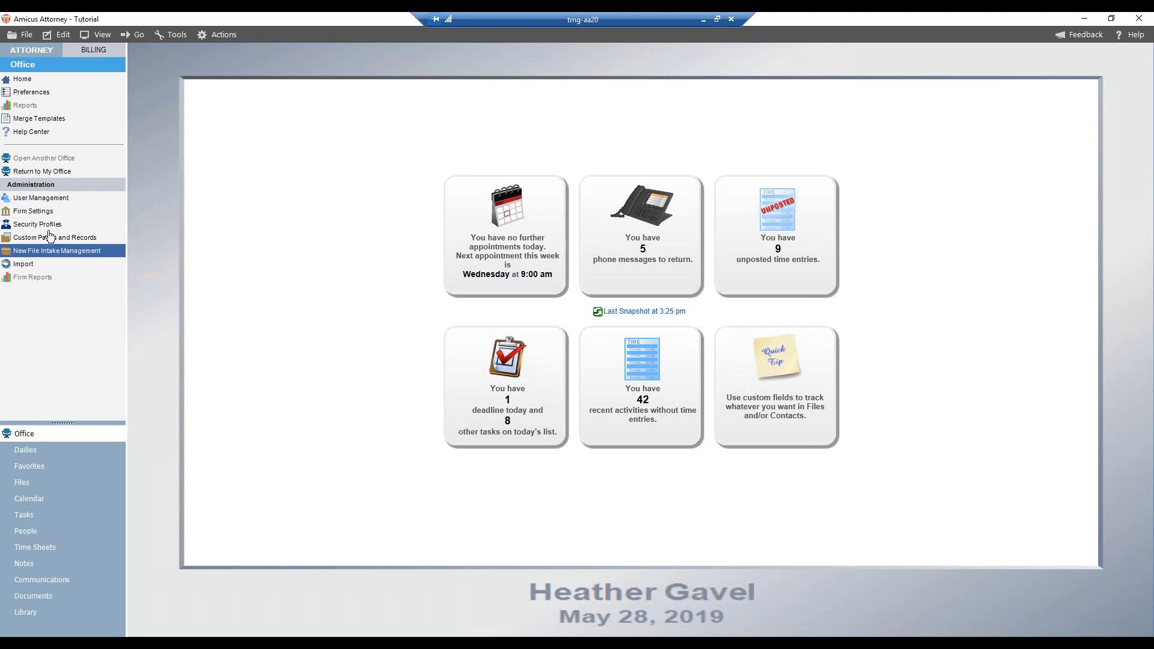
Start the document management setup from the firm's document settings and choose Amicus-Managed as the storage mode
left_click(58, 251)
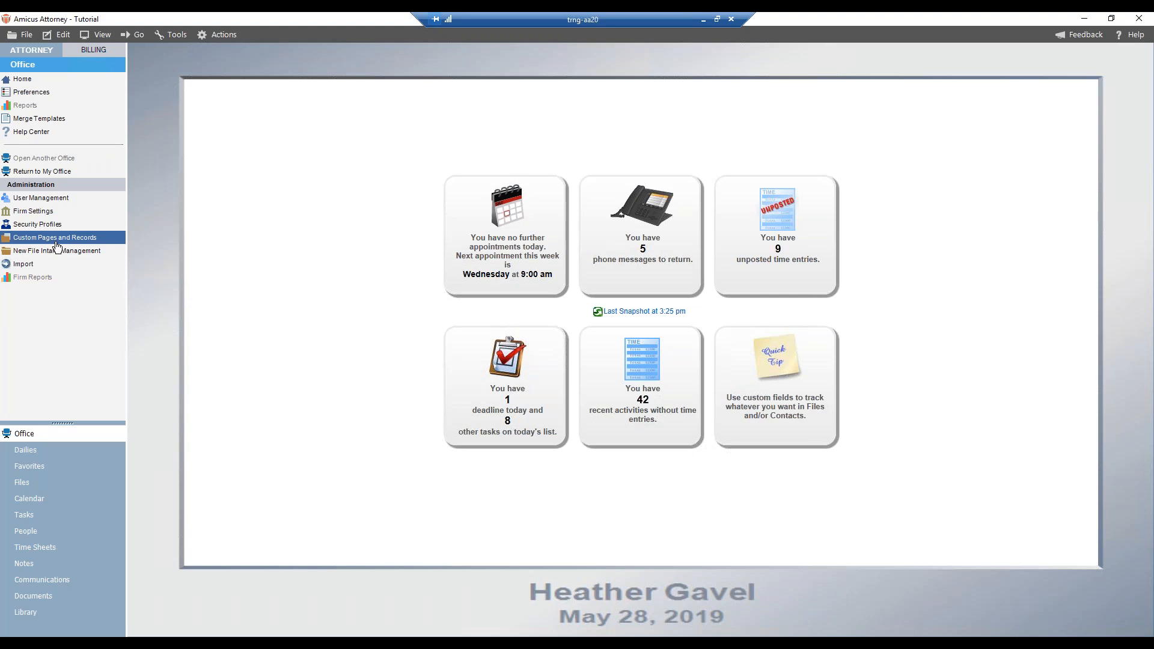
left_click(53, 211)
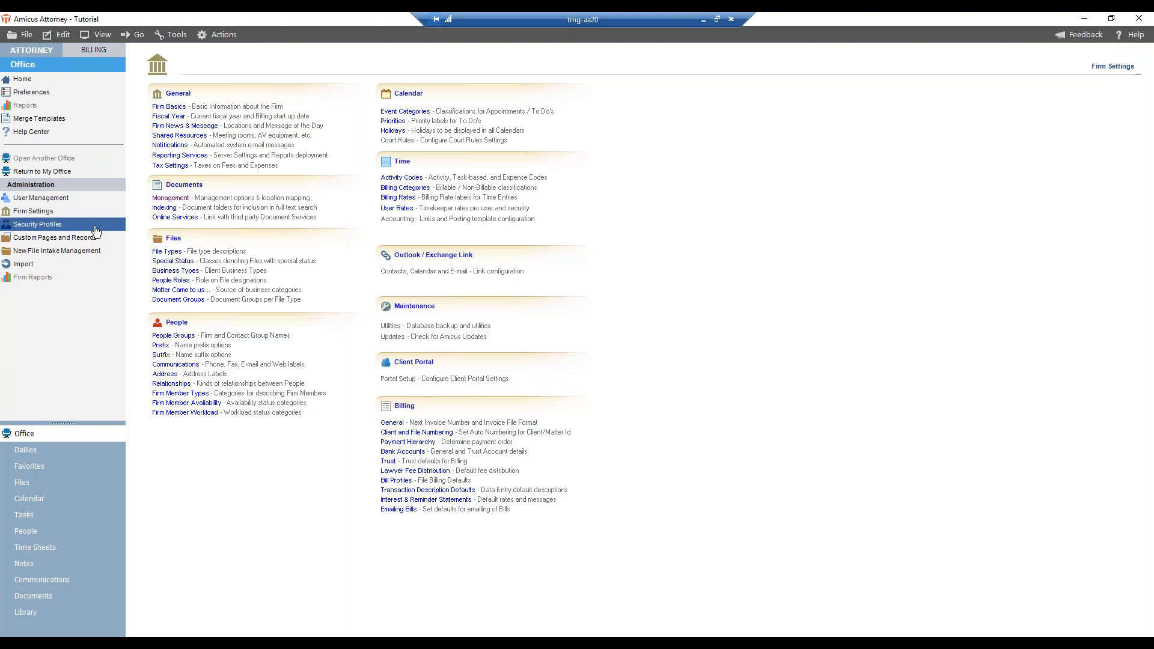
left_click(173, 199)
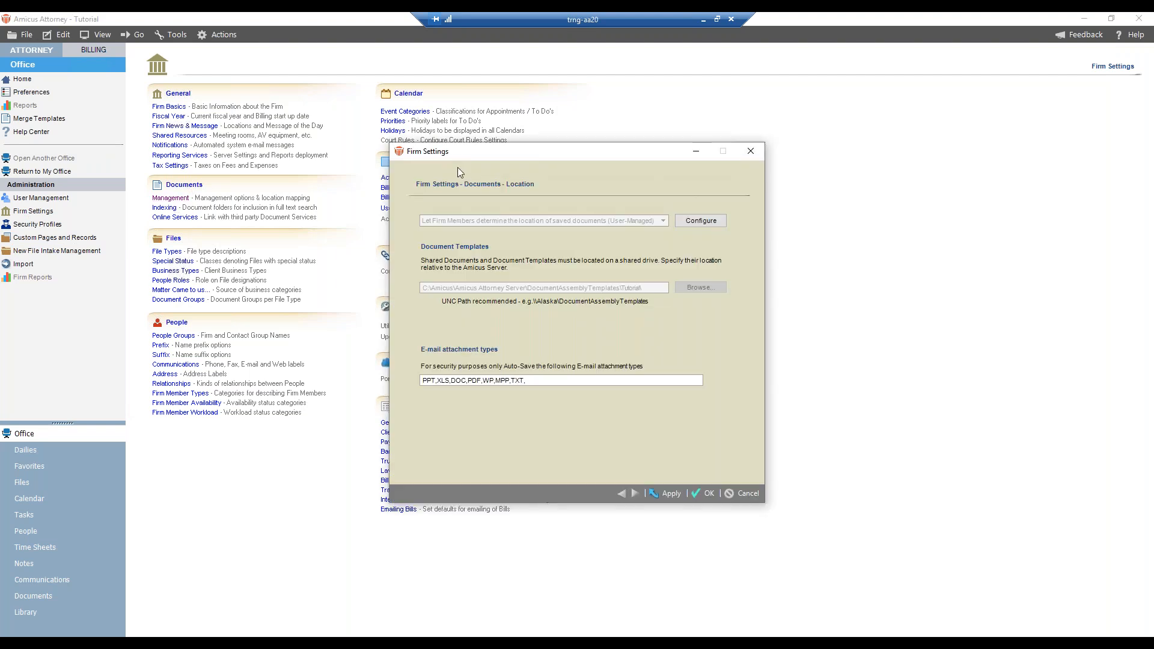
left_click_drag(488, 151, 257, 127)
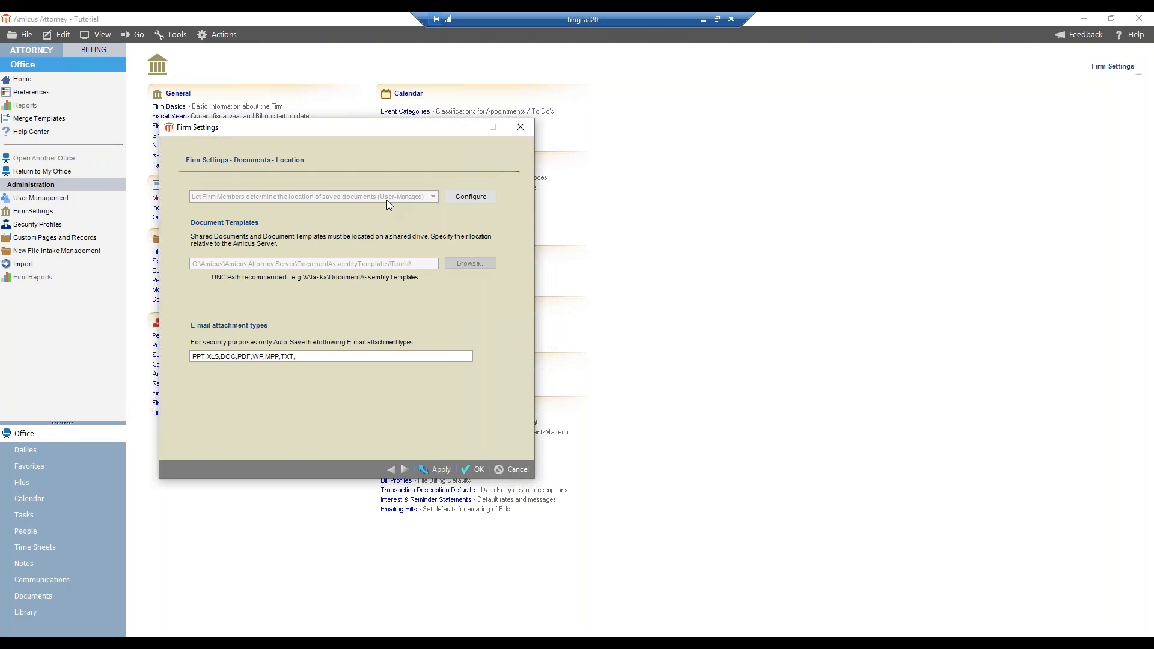
left_click(457, 198)
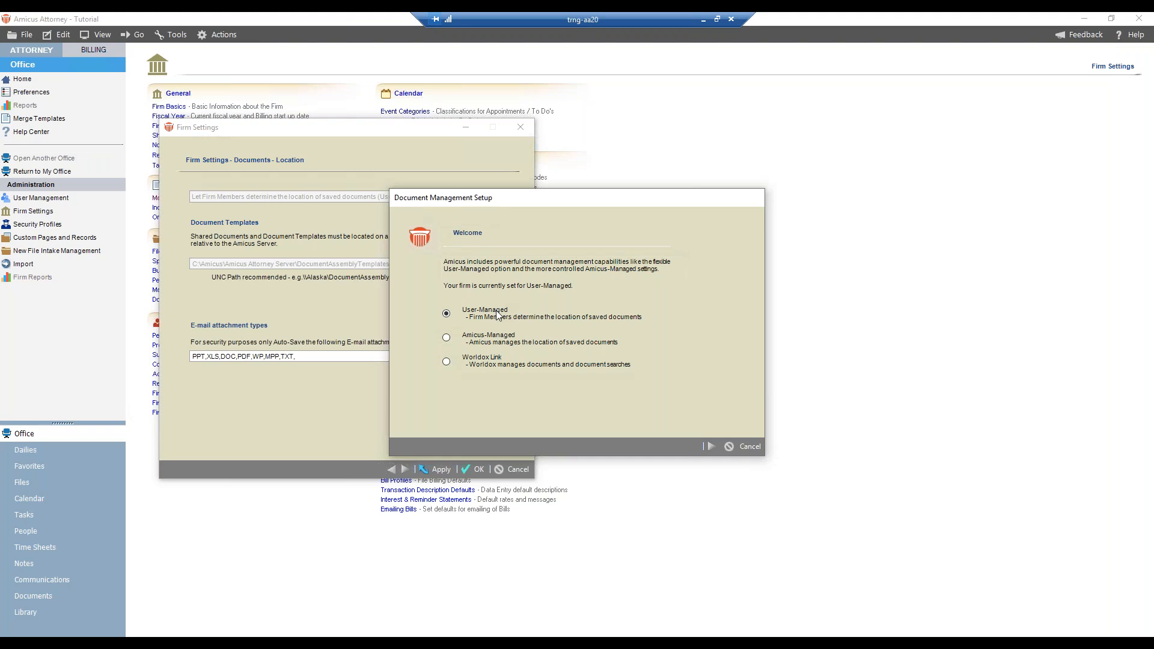
left_click_drag(506, 205, 322, 199)
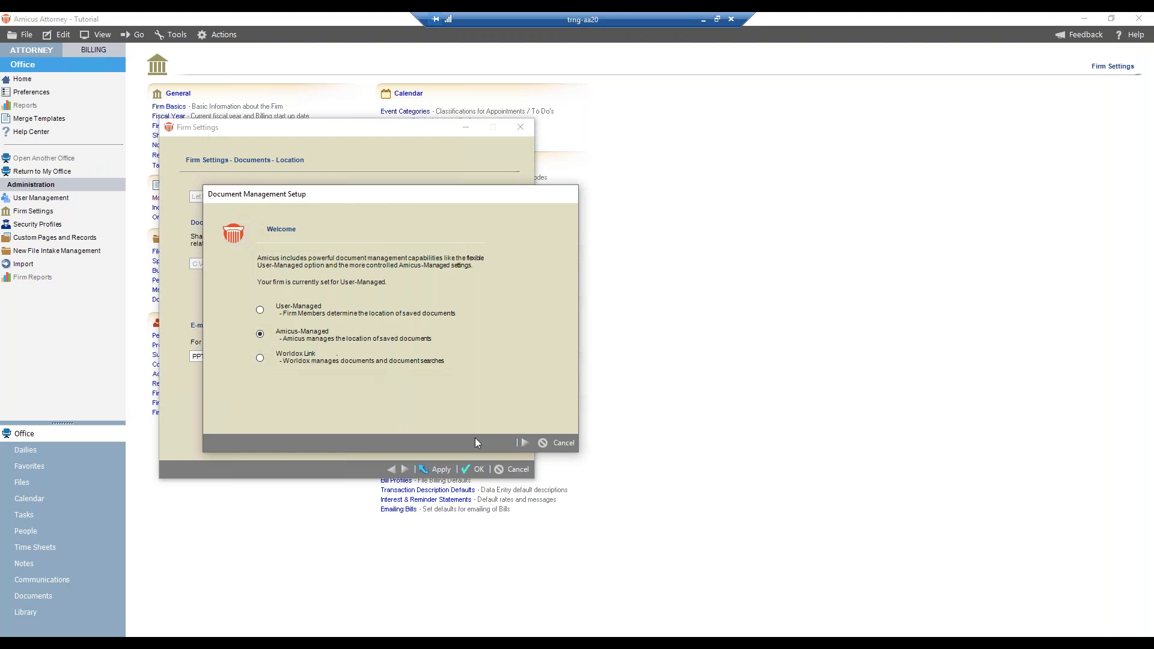
left_click(518, 441)
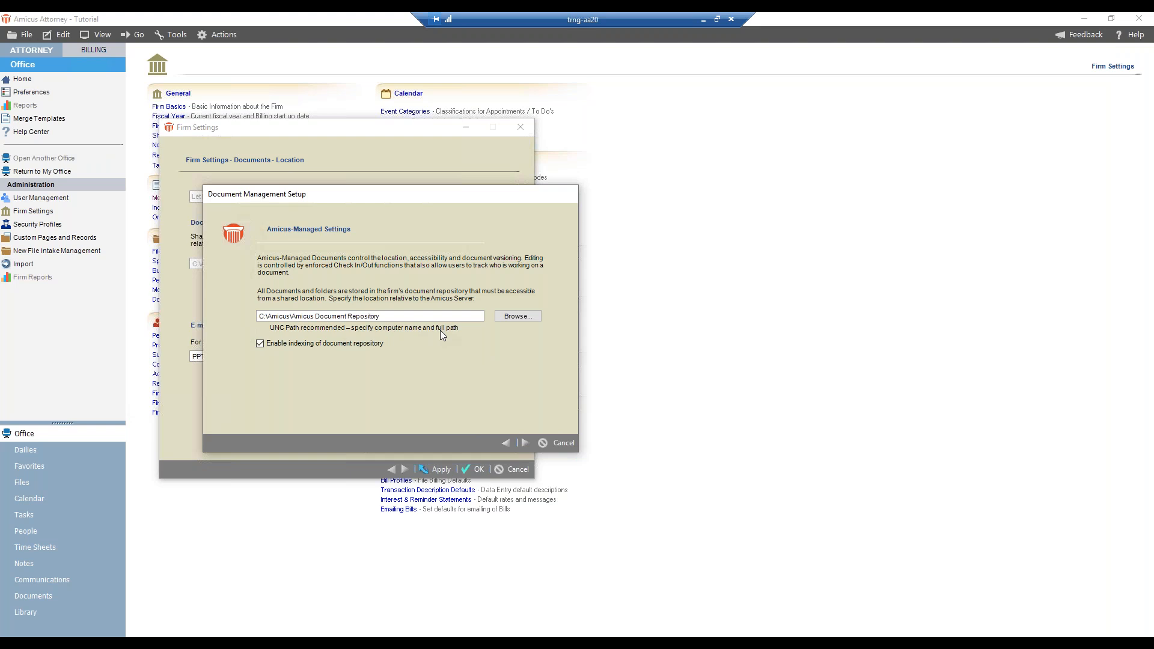
Set the firm's document repository location to the SharedDocuments folder on the network computer TRNG-AA20
left_click(508, 317)
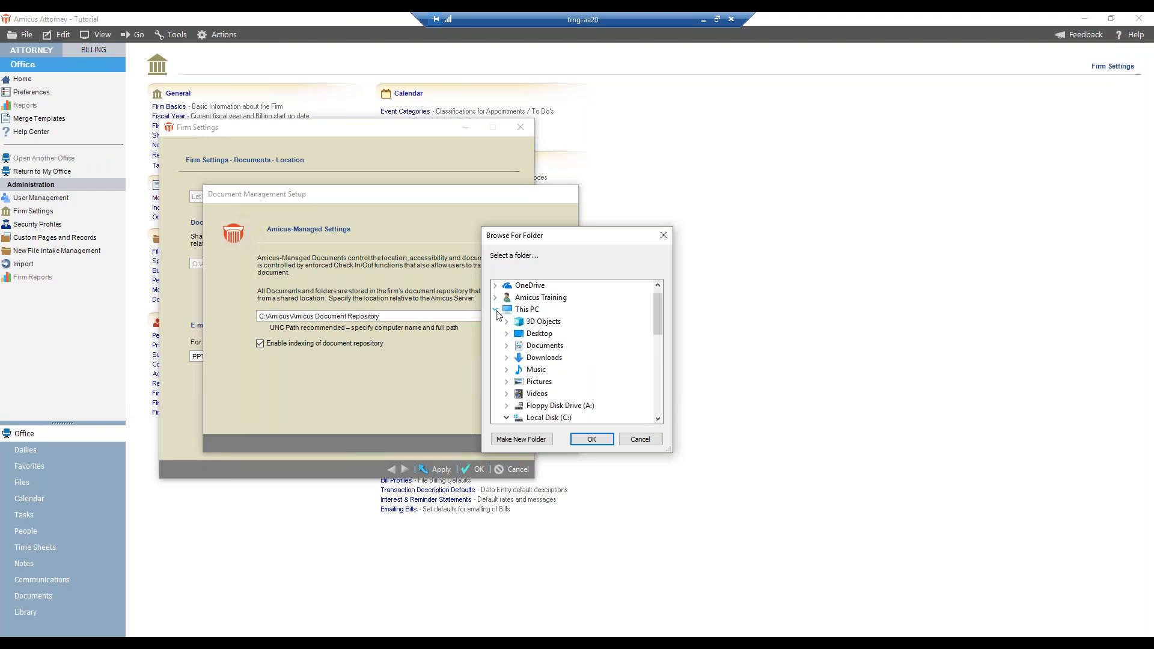
left_click(496, 310)
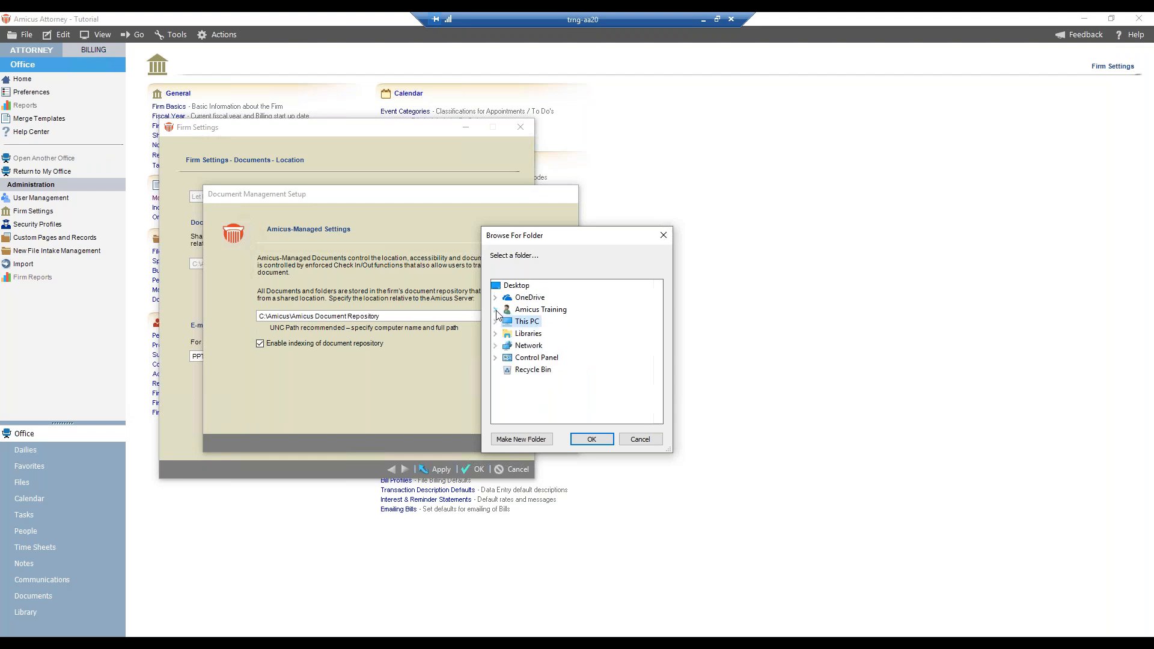
left_click(495, 346)
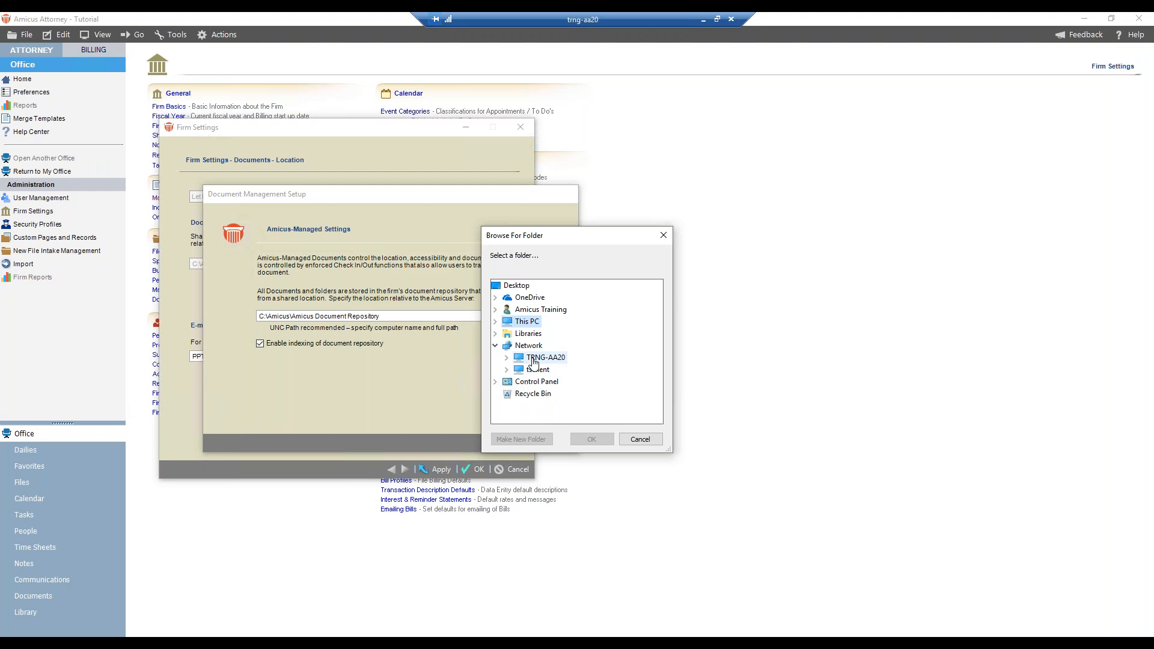
left_click(507, 358)
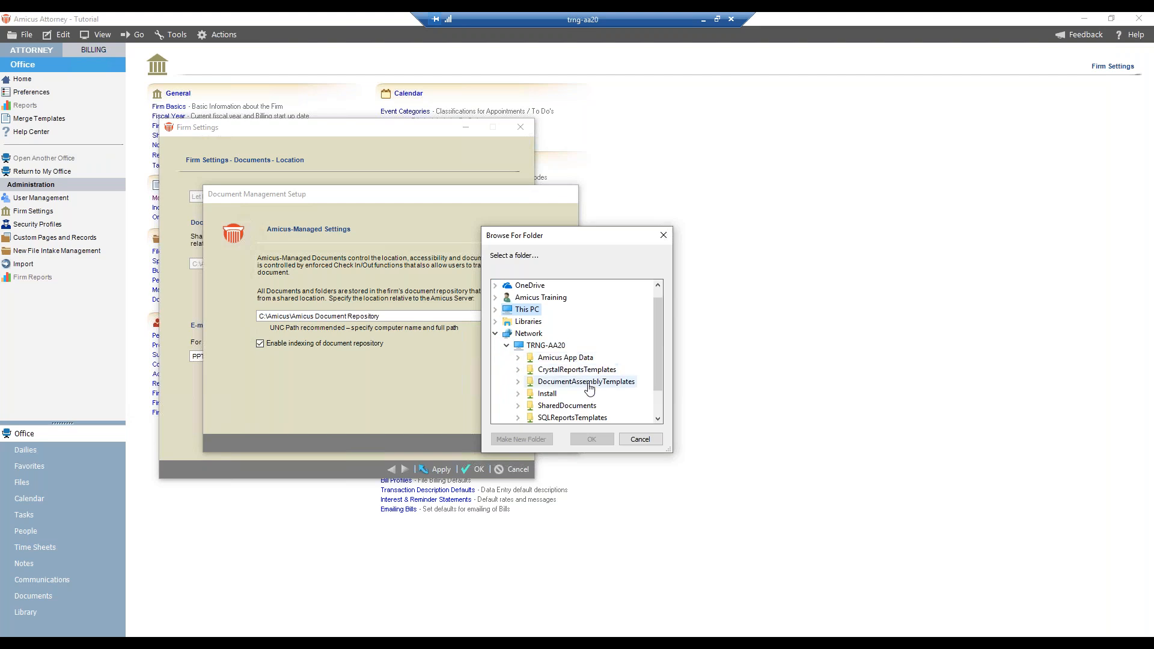
scroll(586, 384, "down", 1)
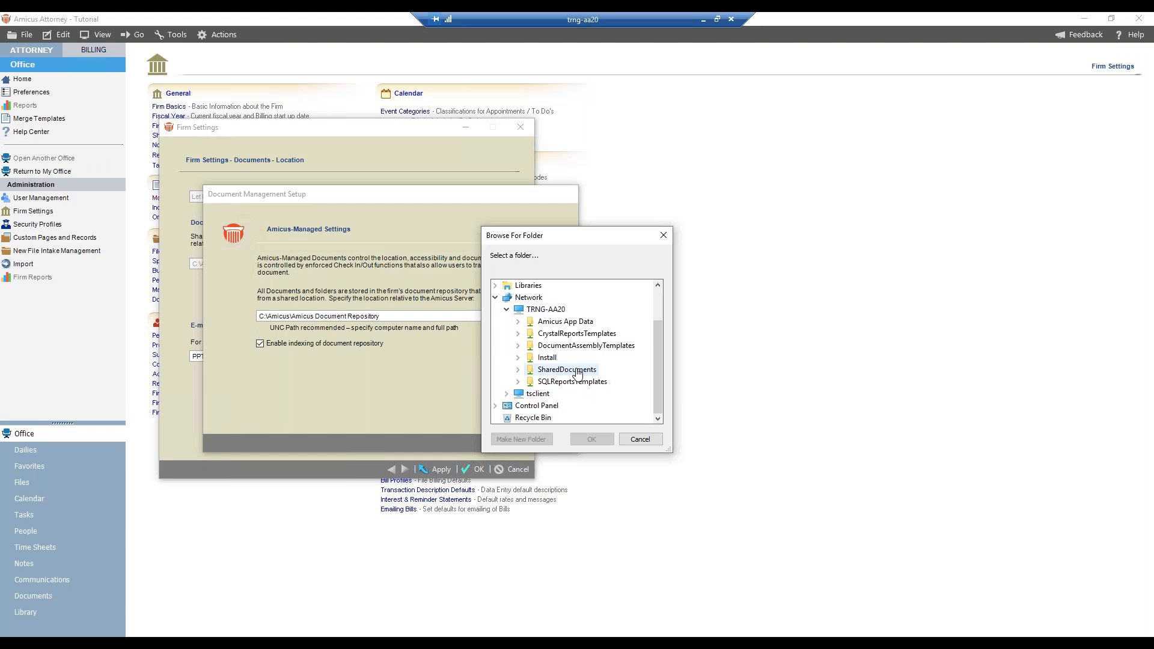
left_click(578, 370)
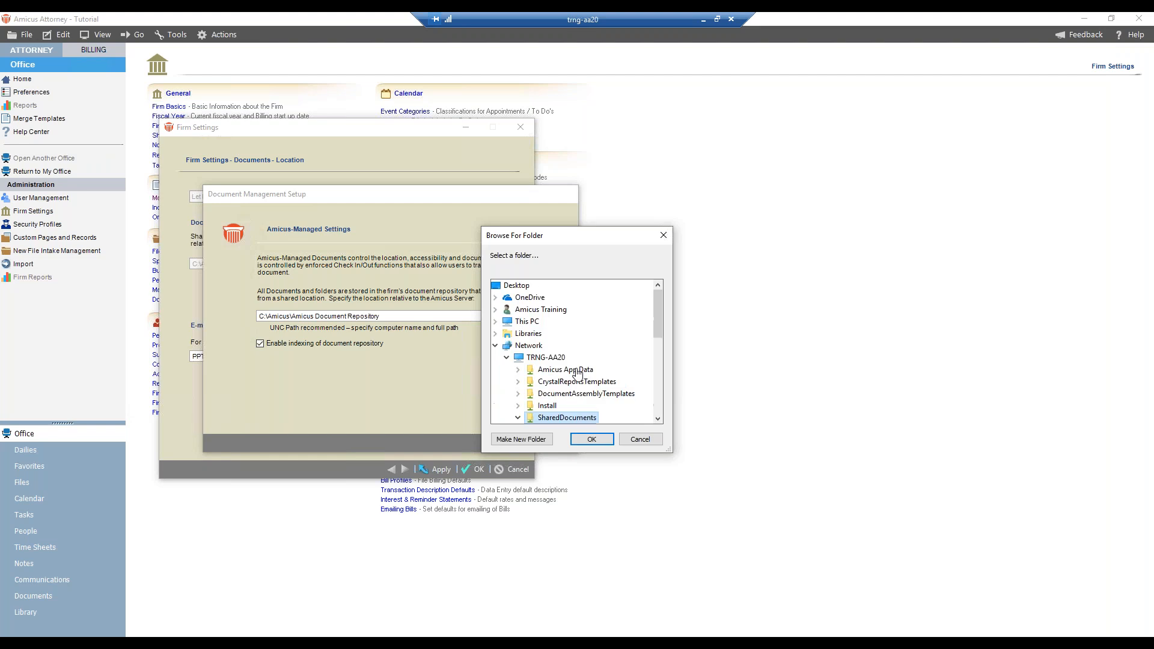
left_click(592, 439)
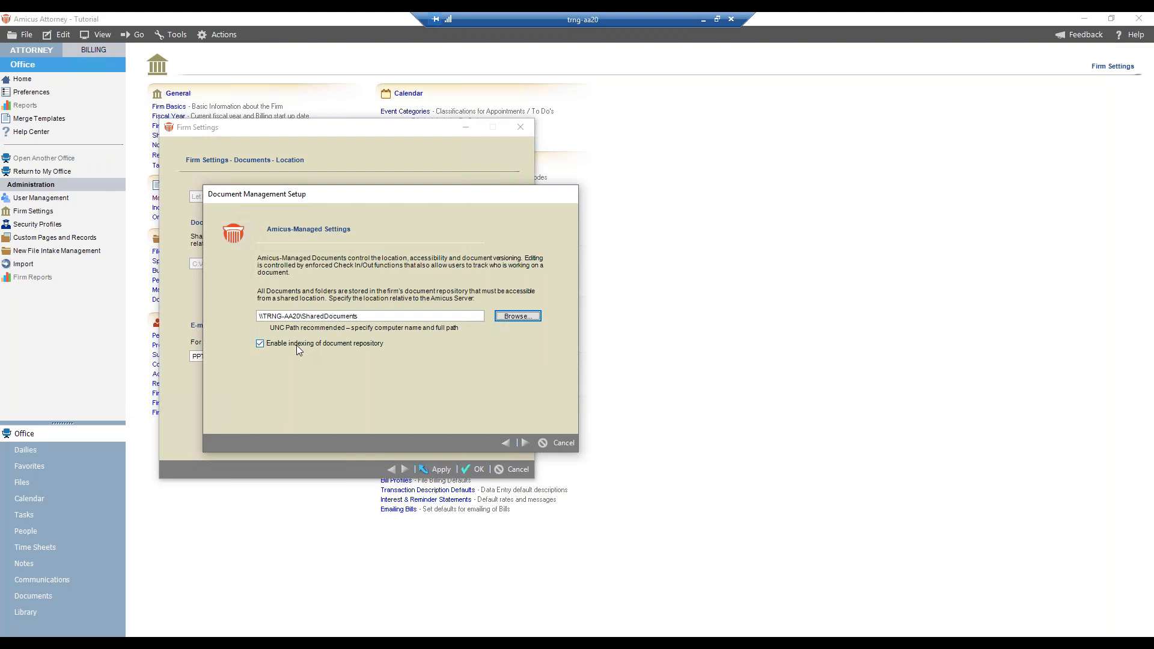
Set the document import process to Copy to document repository, run the conversion and save the firm's document settings
left_click(525, 443)
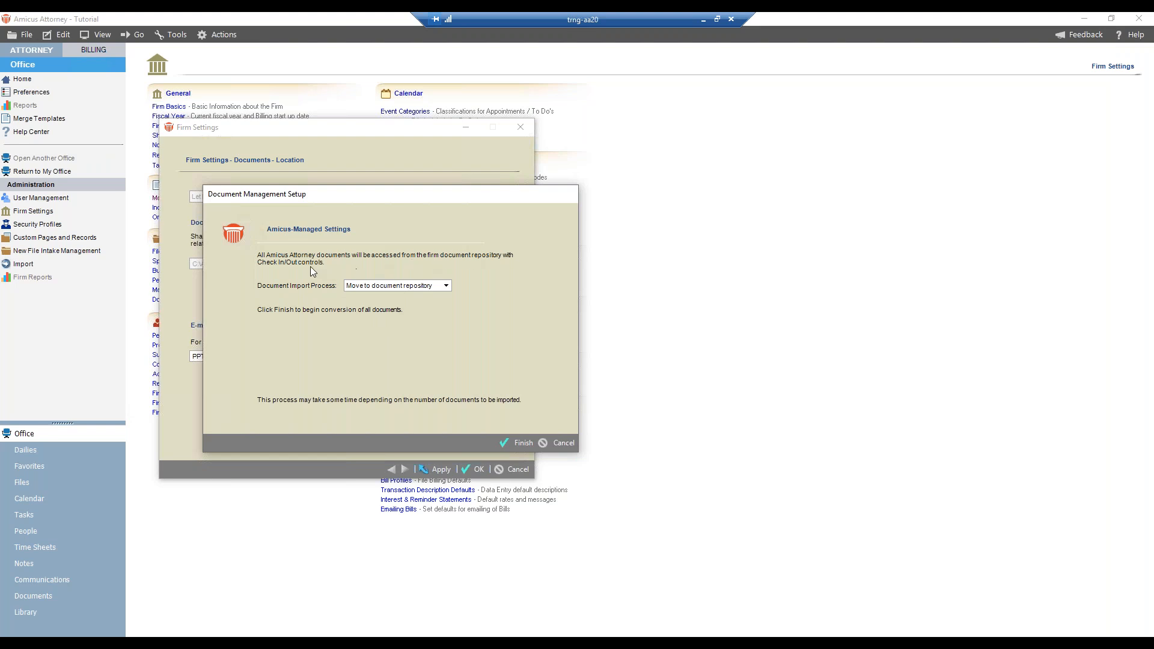
left_click(443, 286)
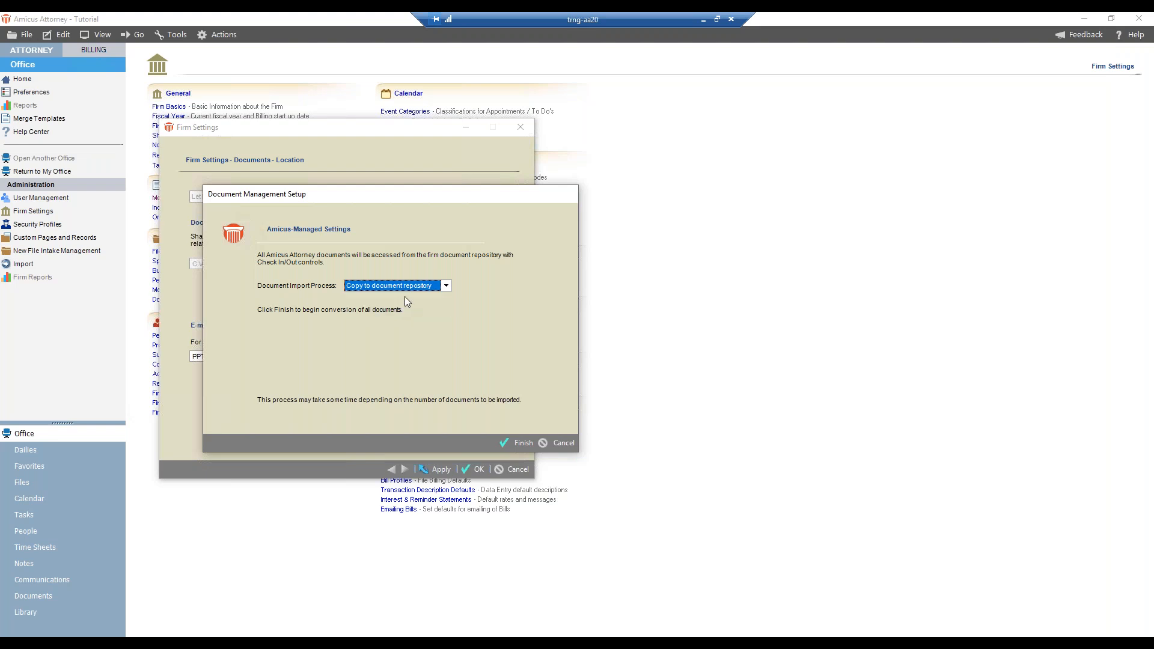
left_click(520, 442)
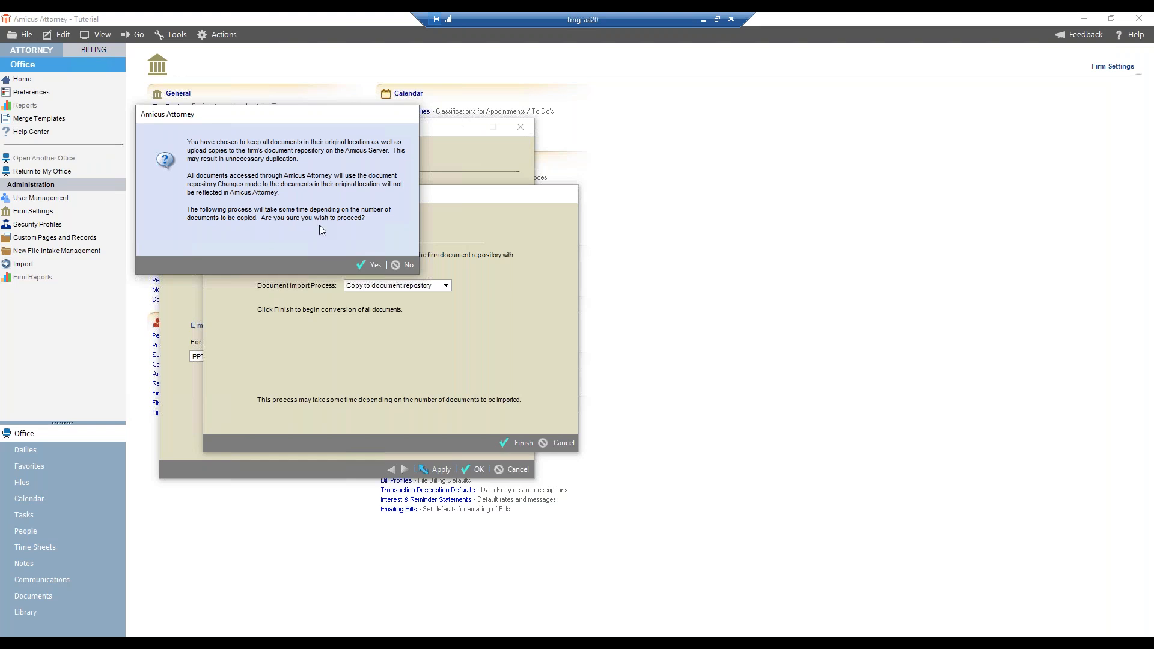
left_click(366, 265)
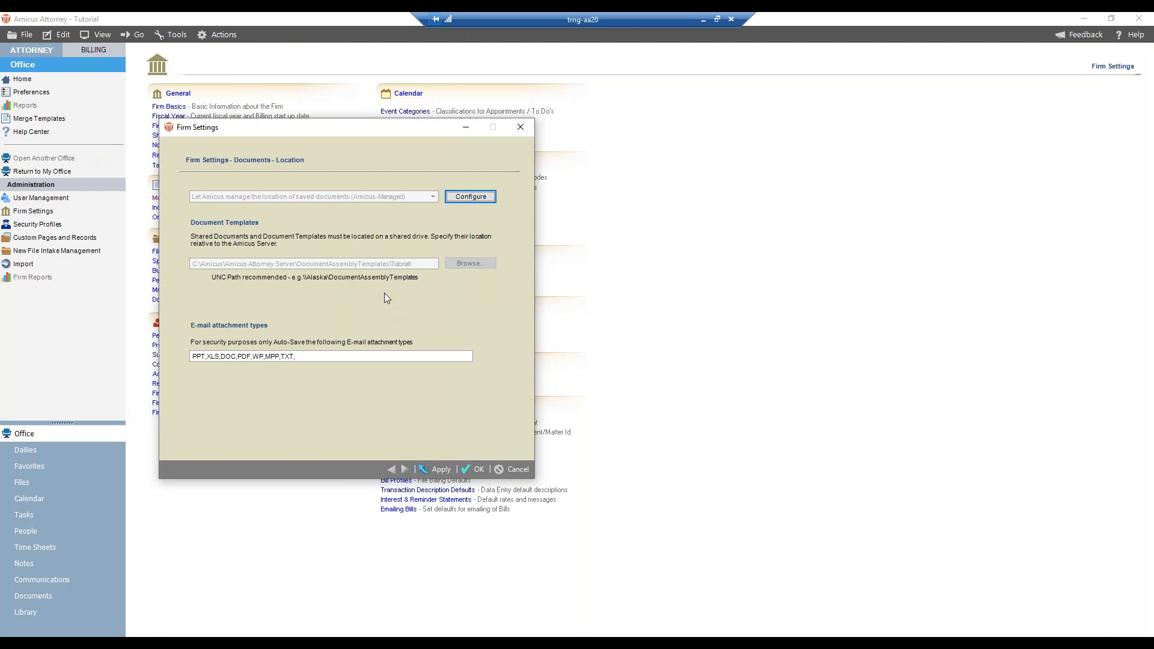
left_click(478, 471)
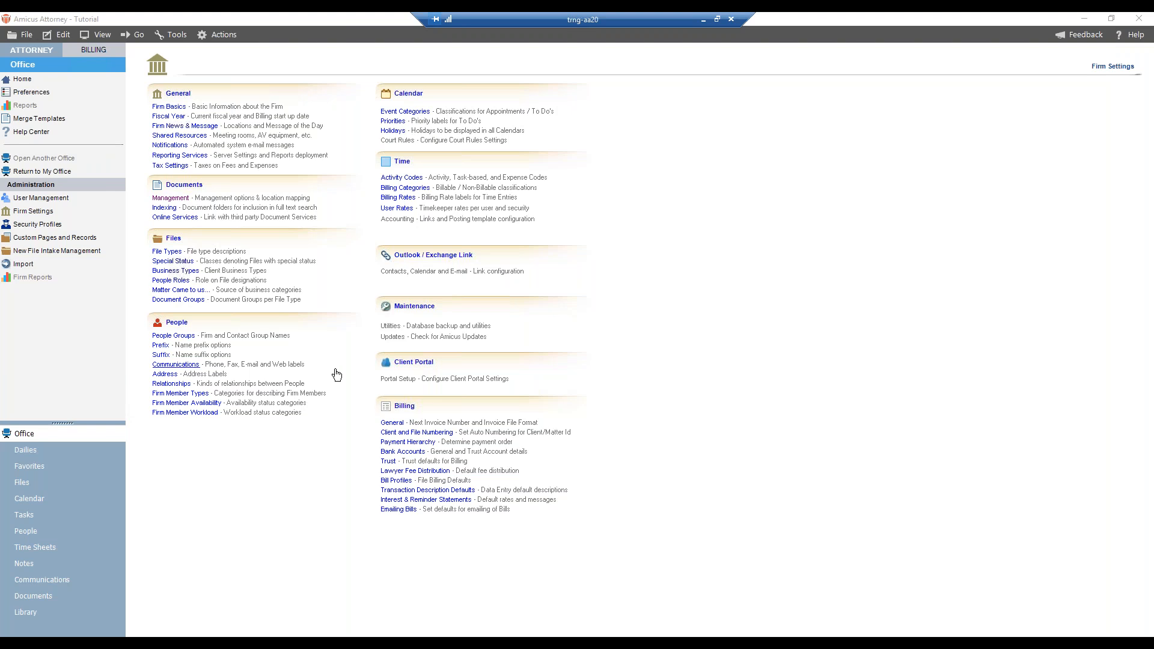
Review the Amicus-Managed setup again, including the repository path and the document import process, and close the firm's document settings
left_click(171, 197)
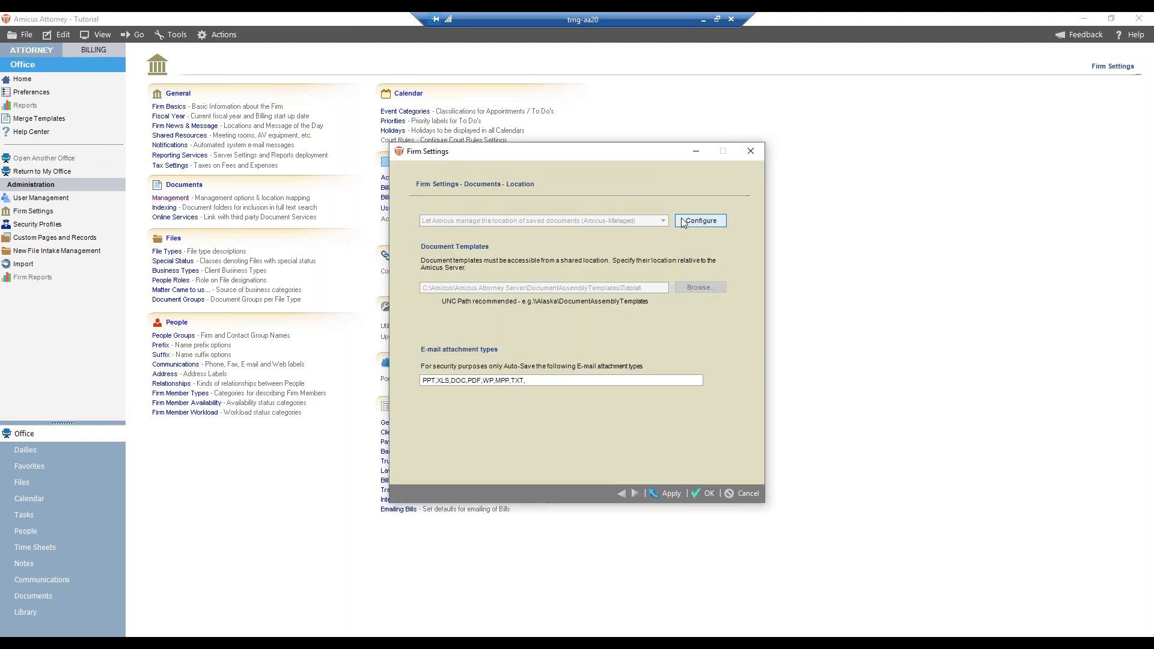
left_click(699, 221)
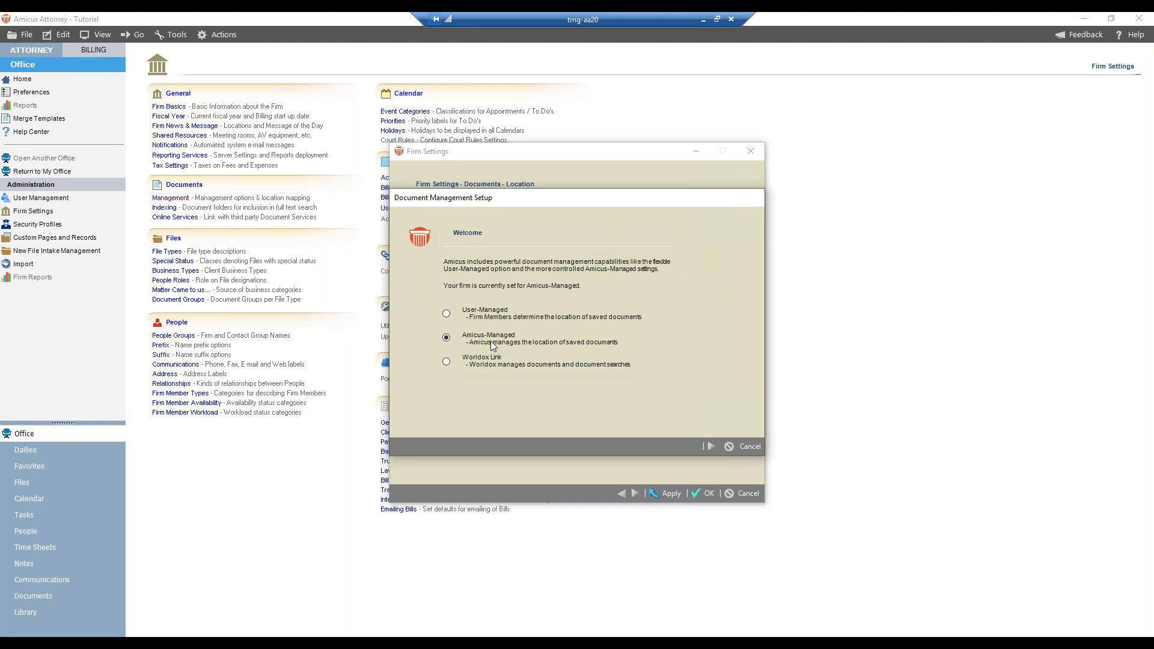
left_click(712, 447)
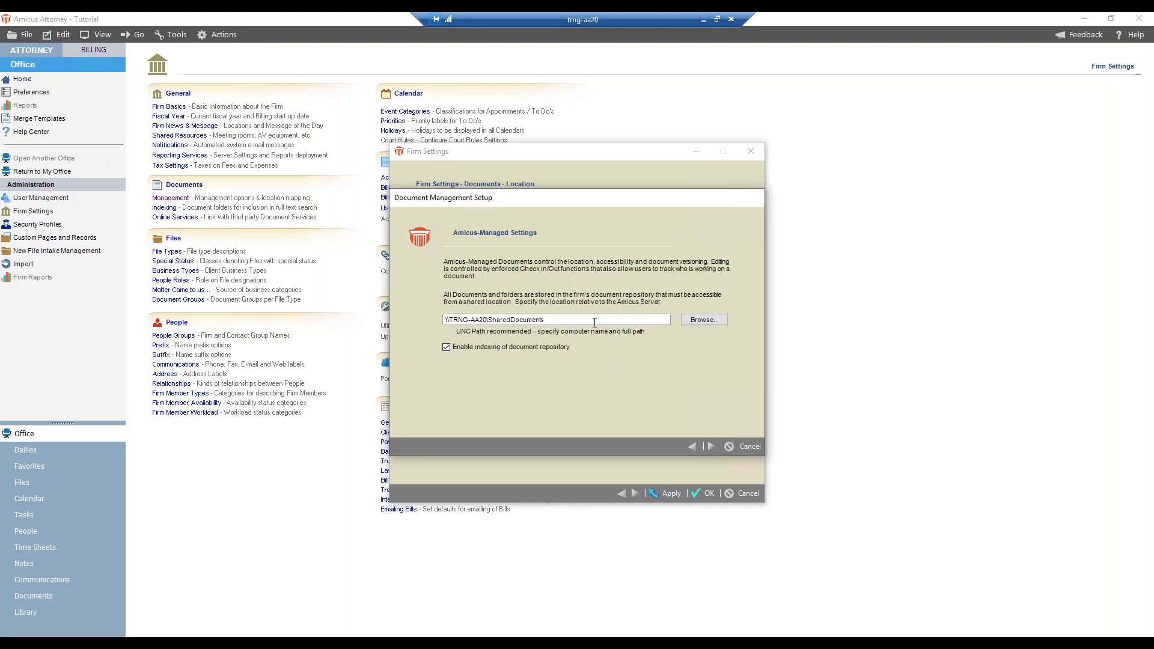
left_click(709, 446)
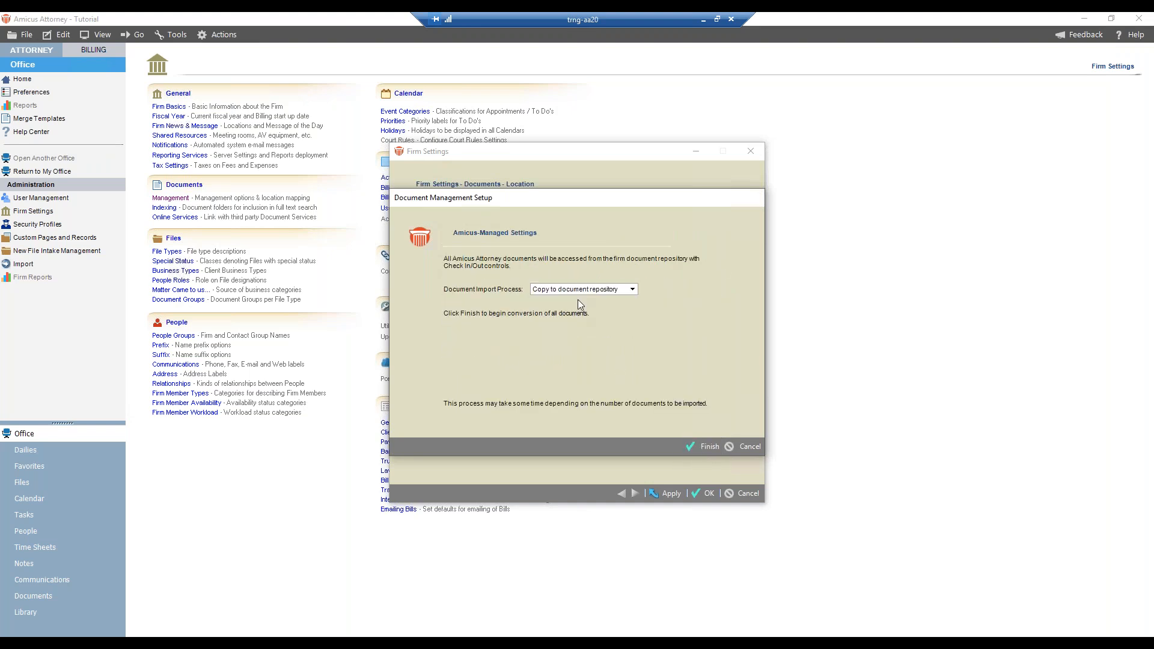
left_click(707, 448)
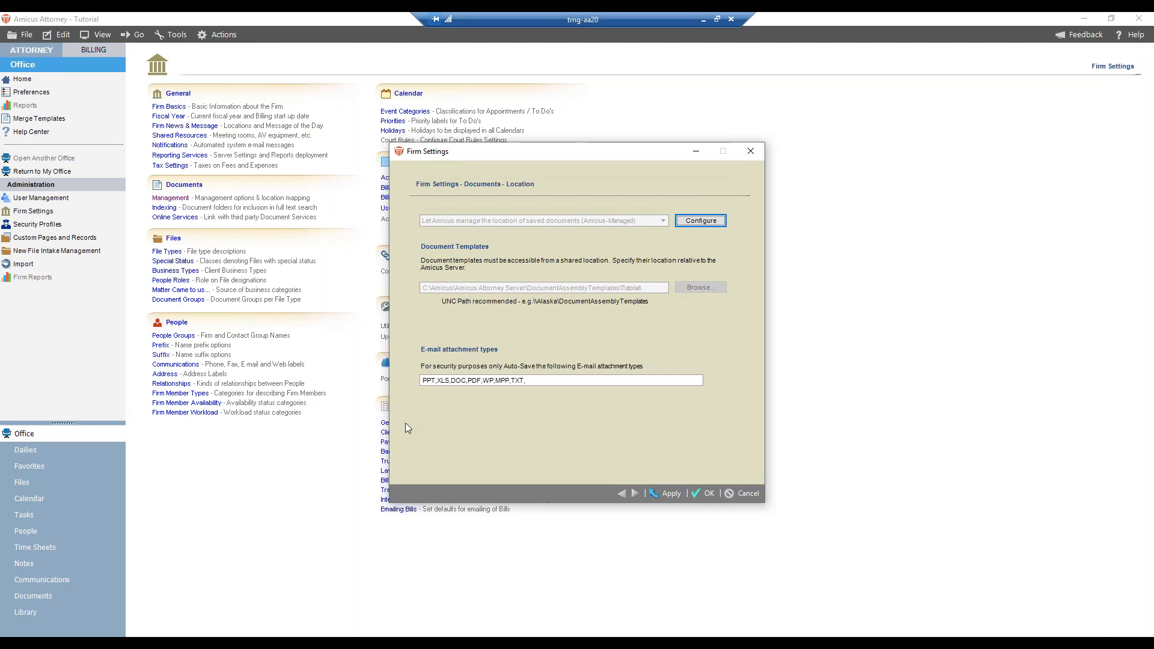
left_click(698, 493)
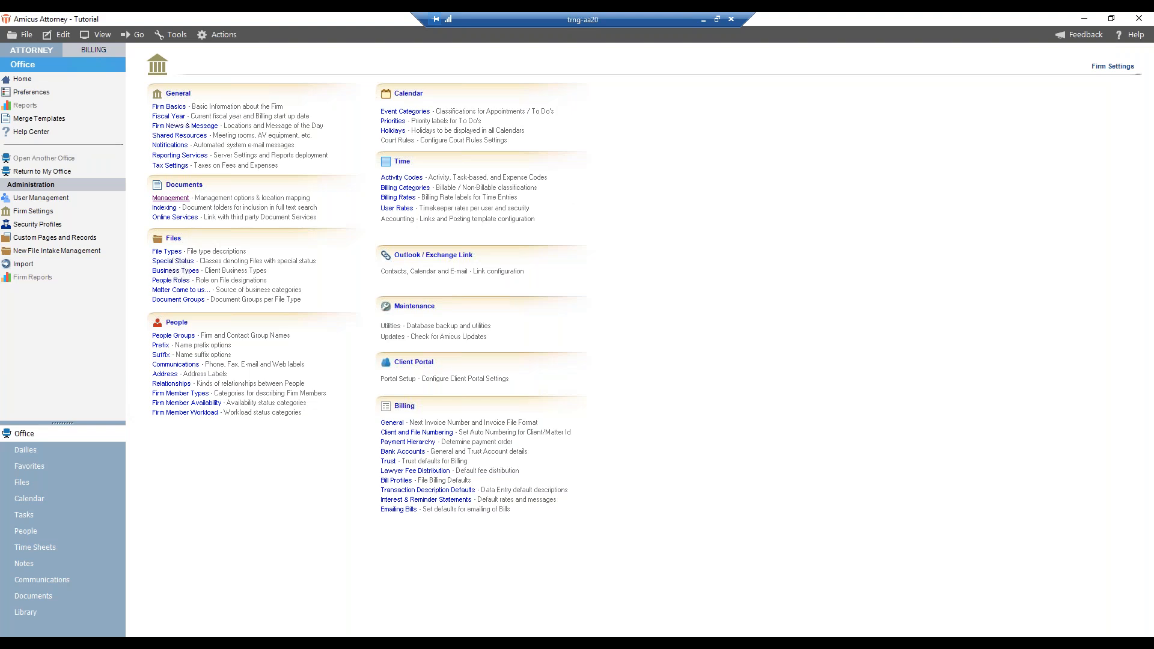
Switch document management to User-Managed with \\TRNG-AA20\SharedDocuments as the location, run the conversion and save the settings
left_click(170, 197)
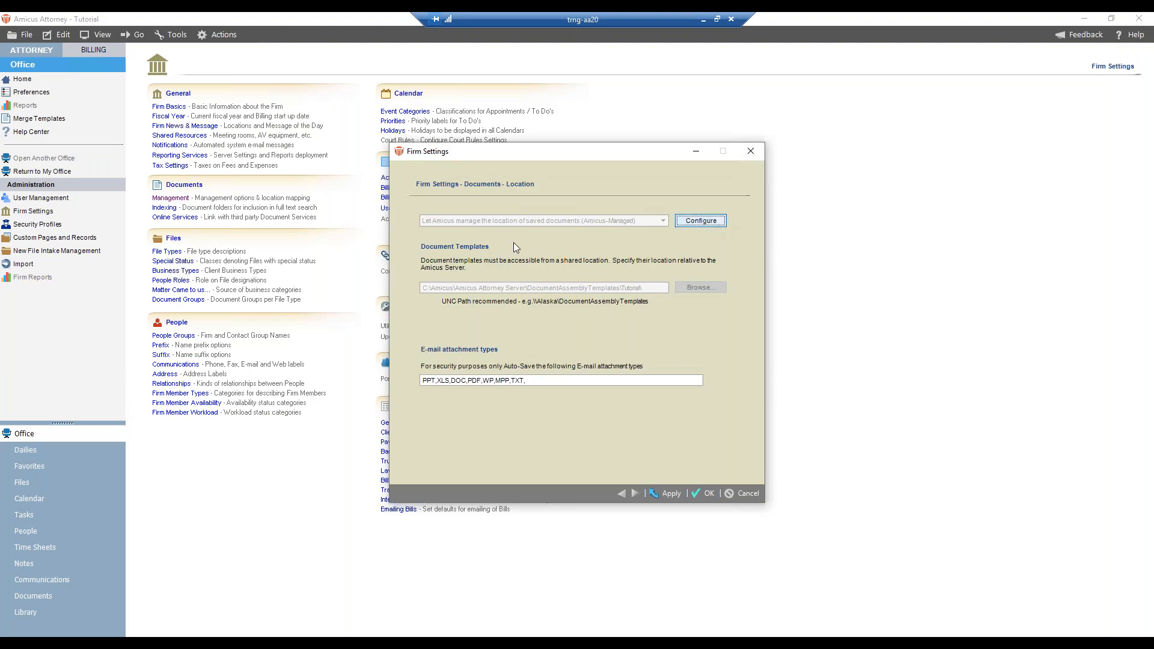
left_click(447, 312)
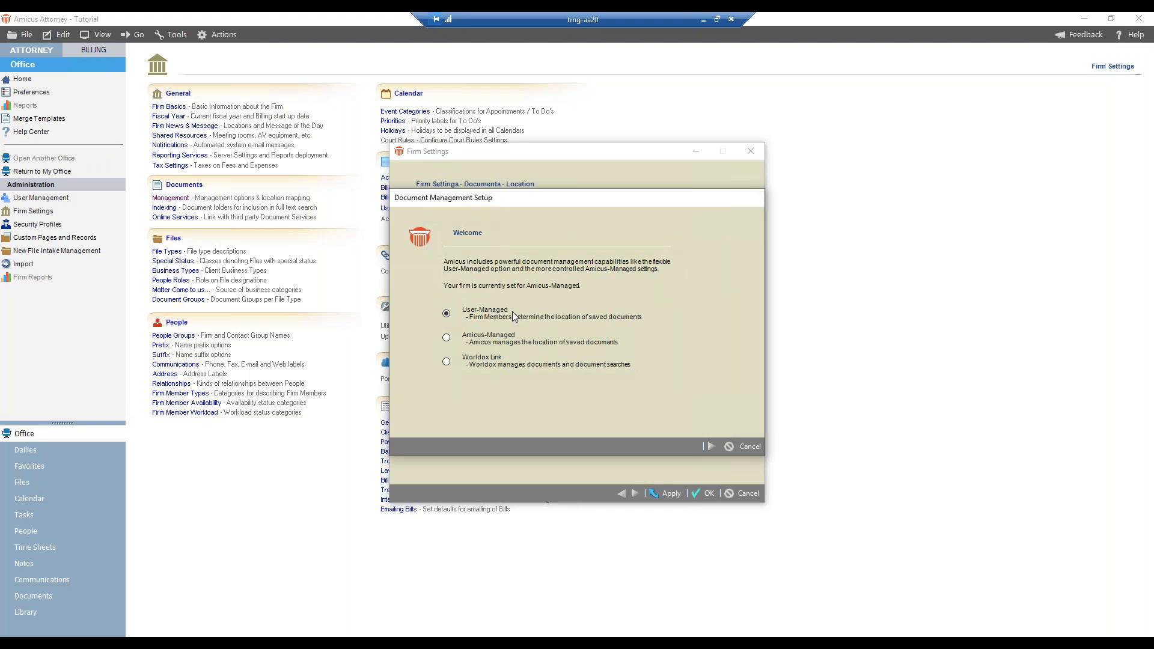
left_click(712, 446)
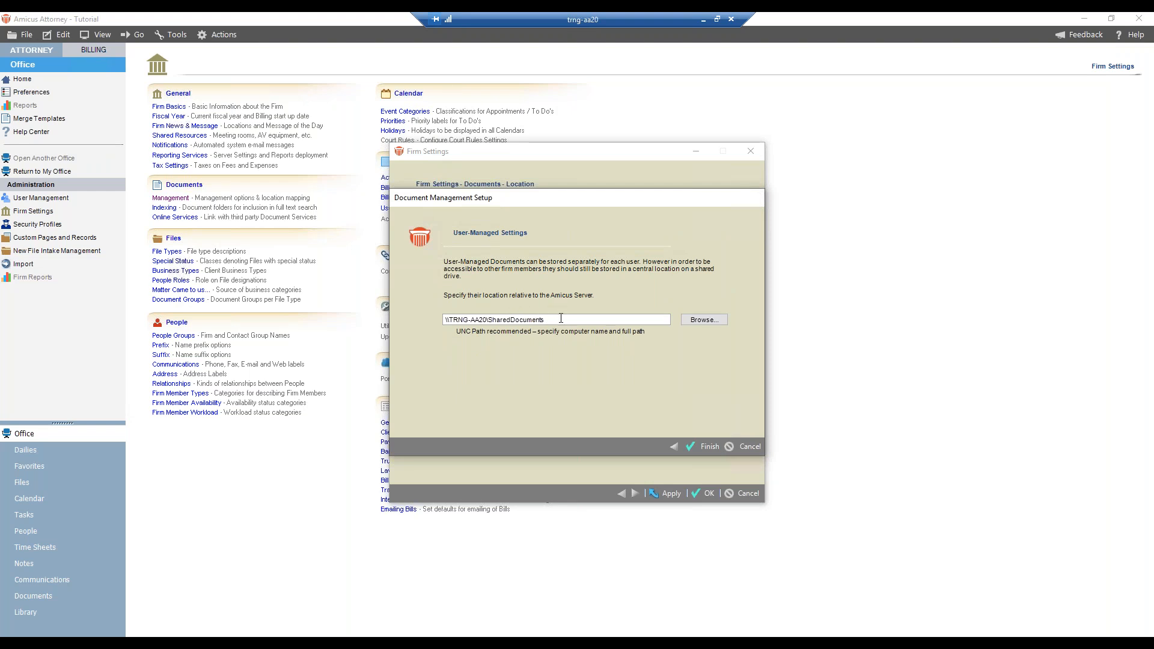
left_click(698, 446)
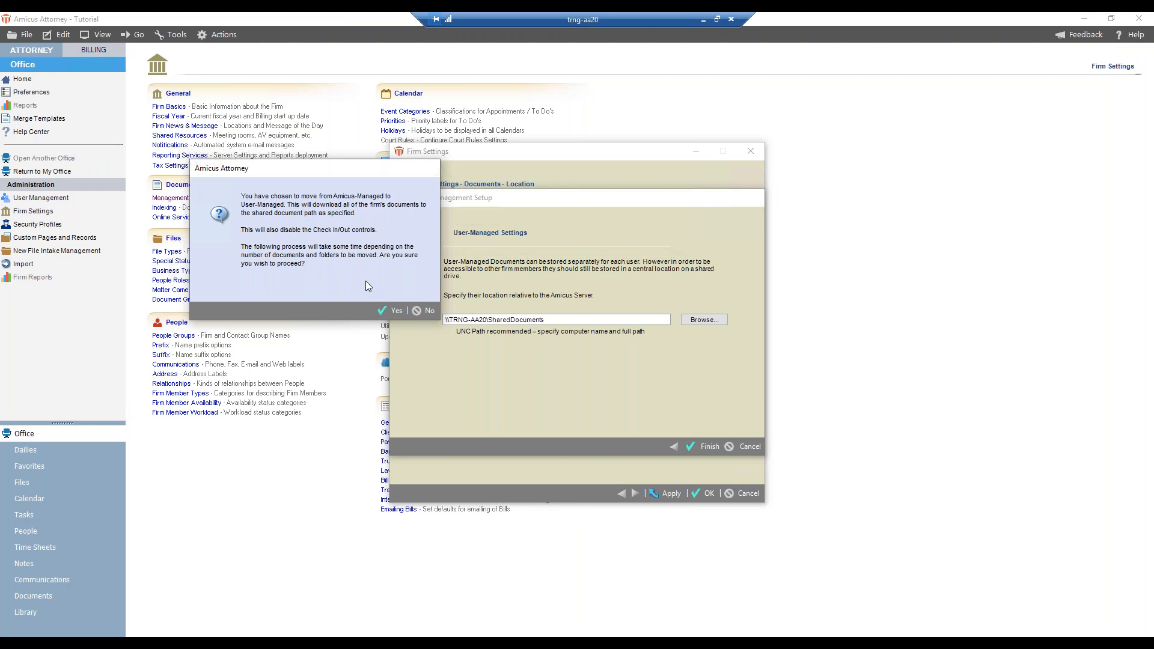
left_click(390, 313)
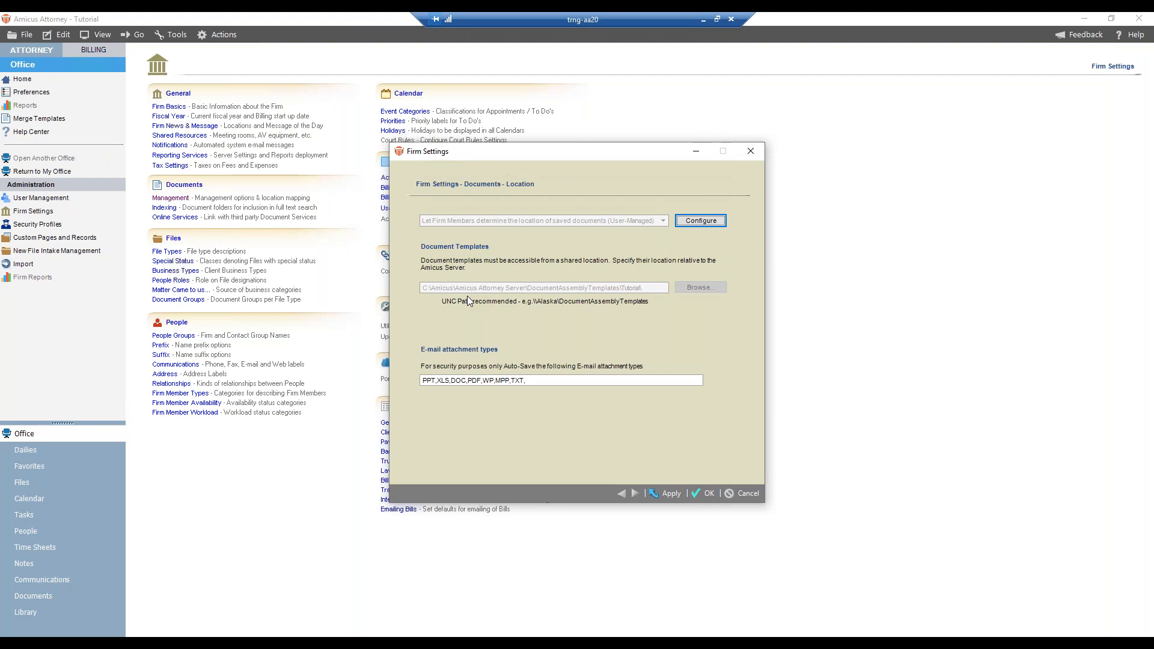
left_click(703, 493)
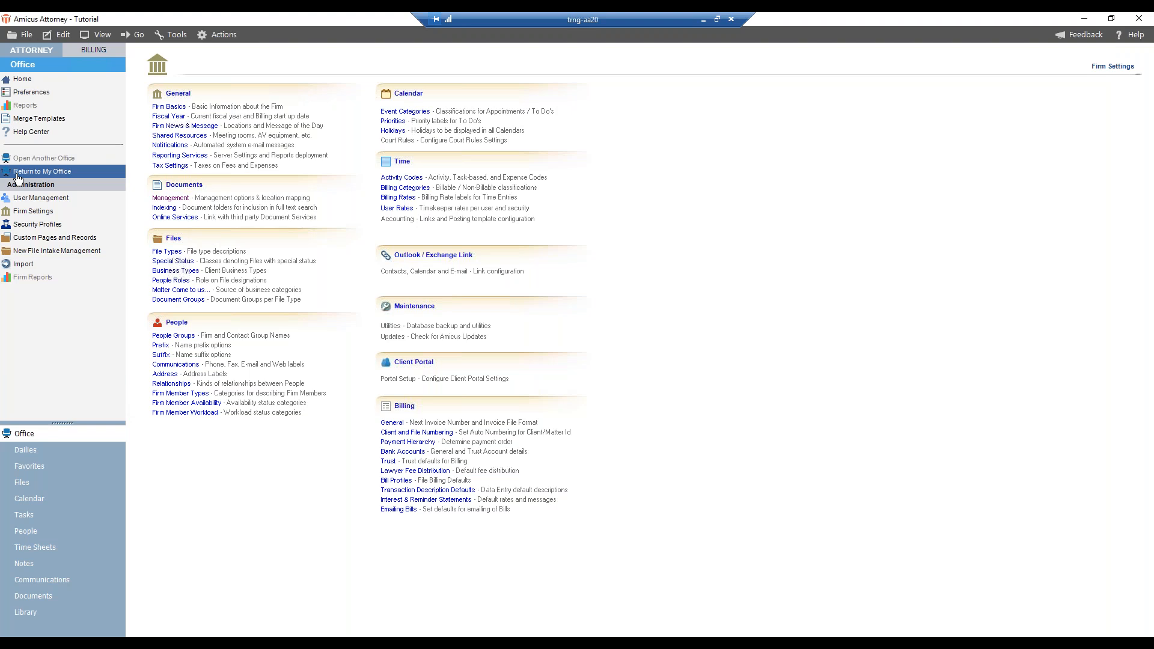
Open the firm's document management setup, look at the Worldox Link option, reselect User-Managed and cancel the setup
left_click(171, 198)
left_click_drag(481, 155, 311, 153)
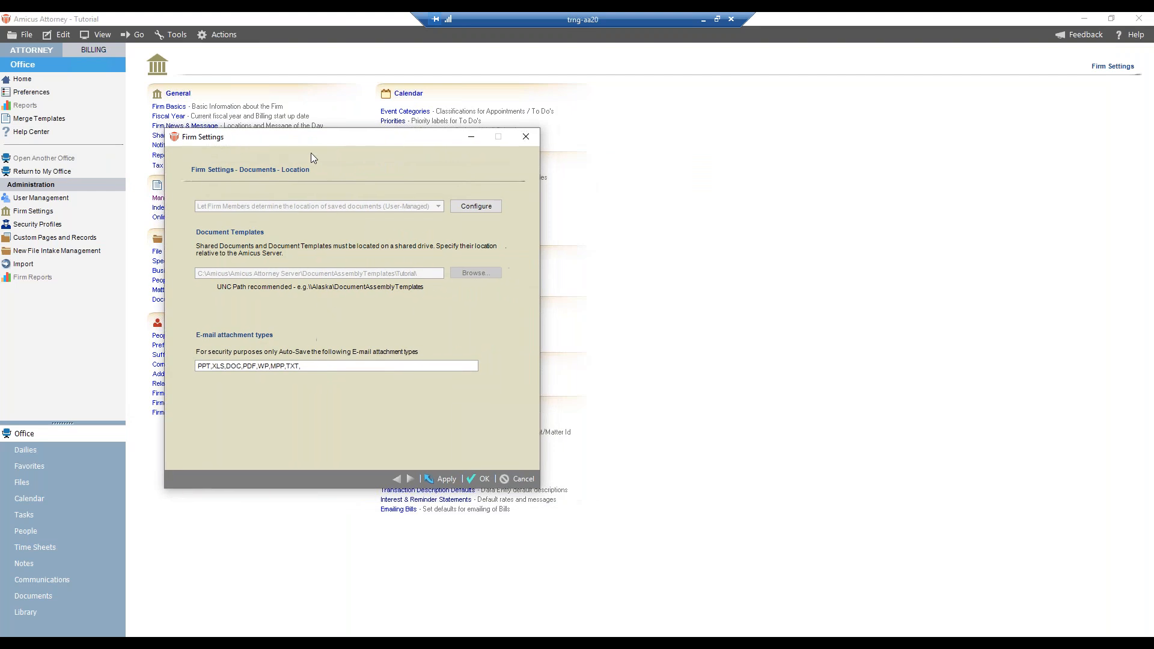
left_click(476, 206)
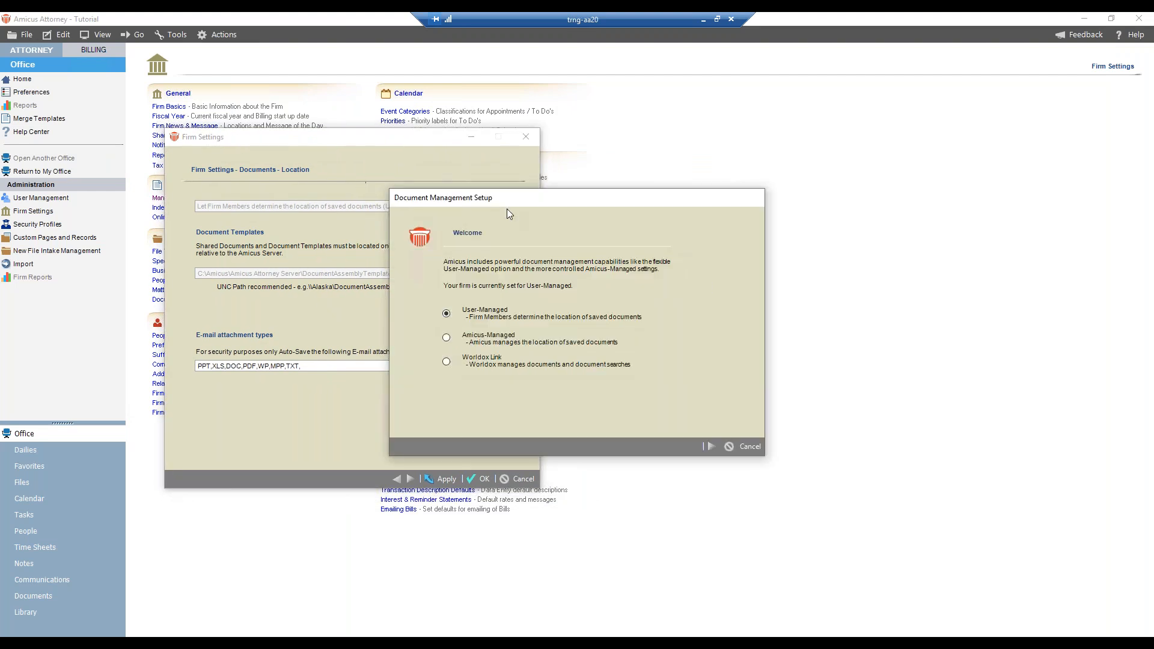
left_click_drag(502, 201, 297, 173)
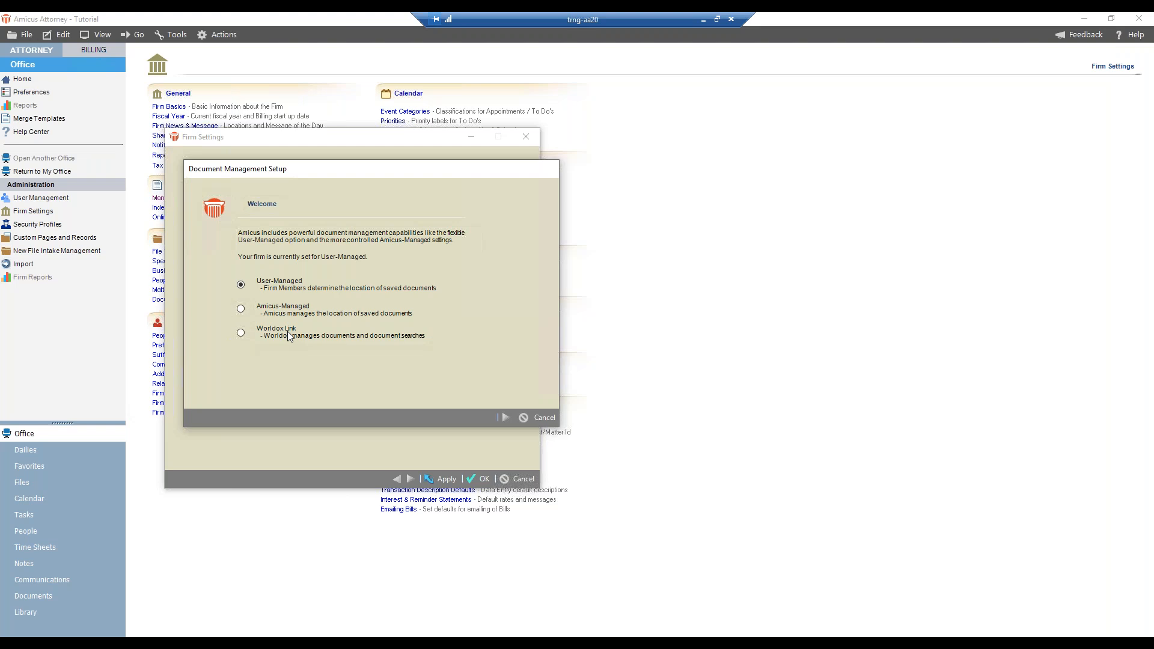
left_click(242, 333)
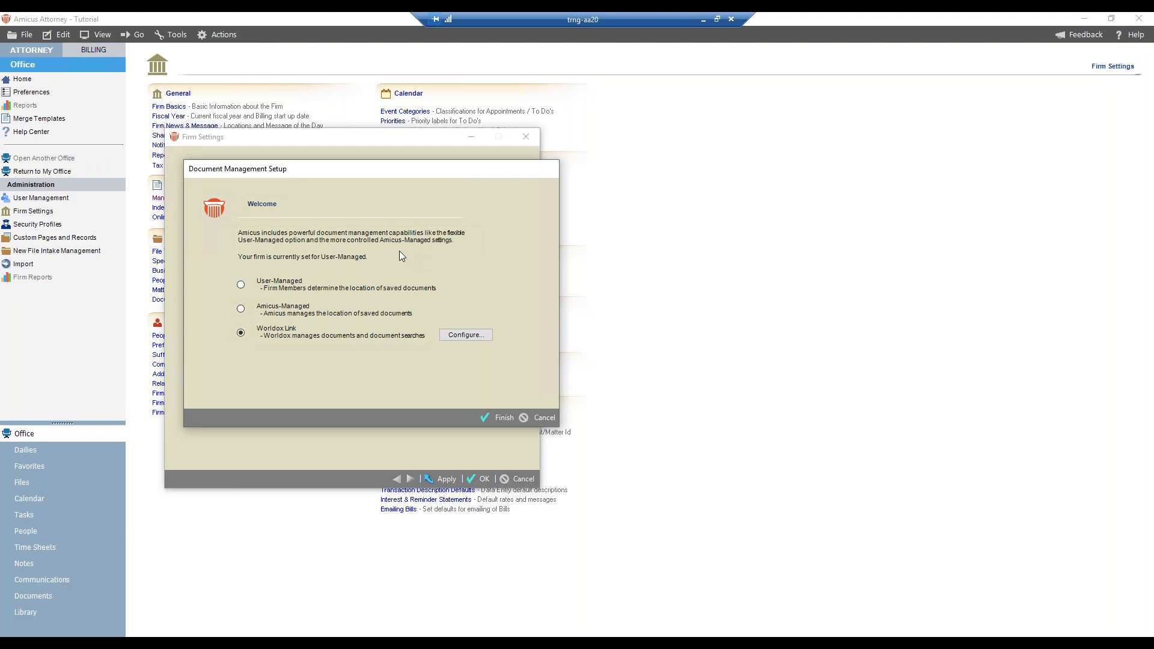
left_click(241, 285)
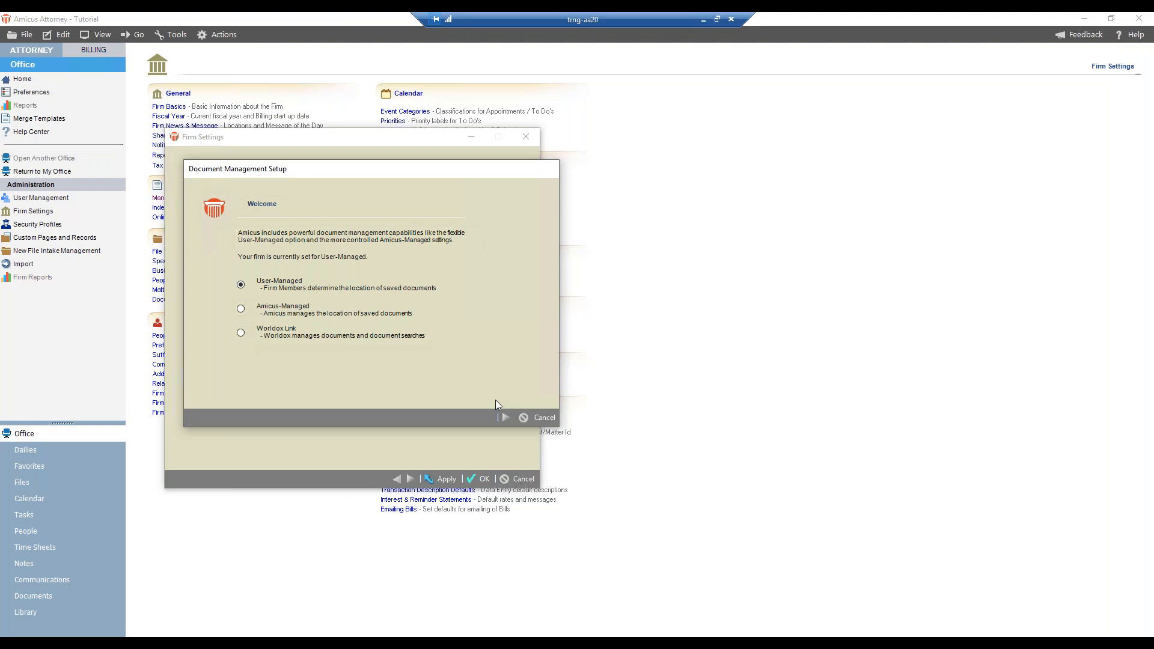
left_click(541, 417)
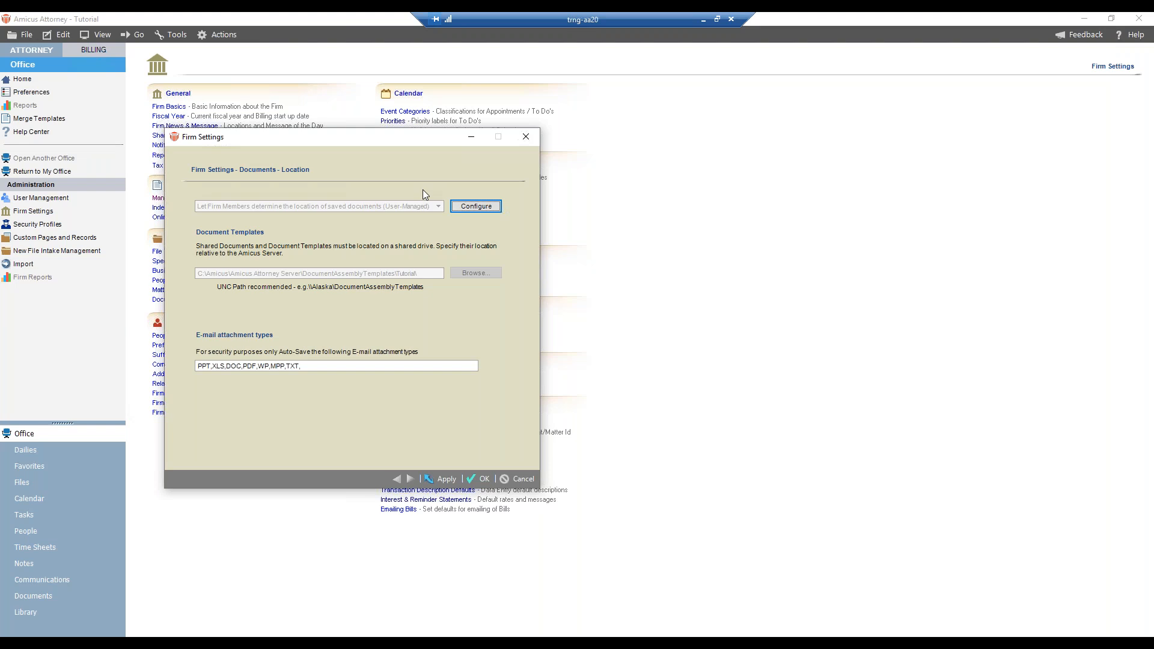
Reopen the document management setup, switch to a new File Explorer window and locate the SharedDocuments folder in C:\Amicus\Amicus Attorney Server
left_click(472, 206)
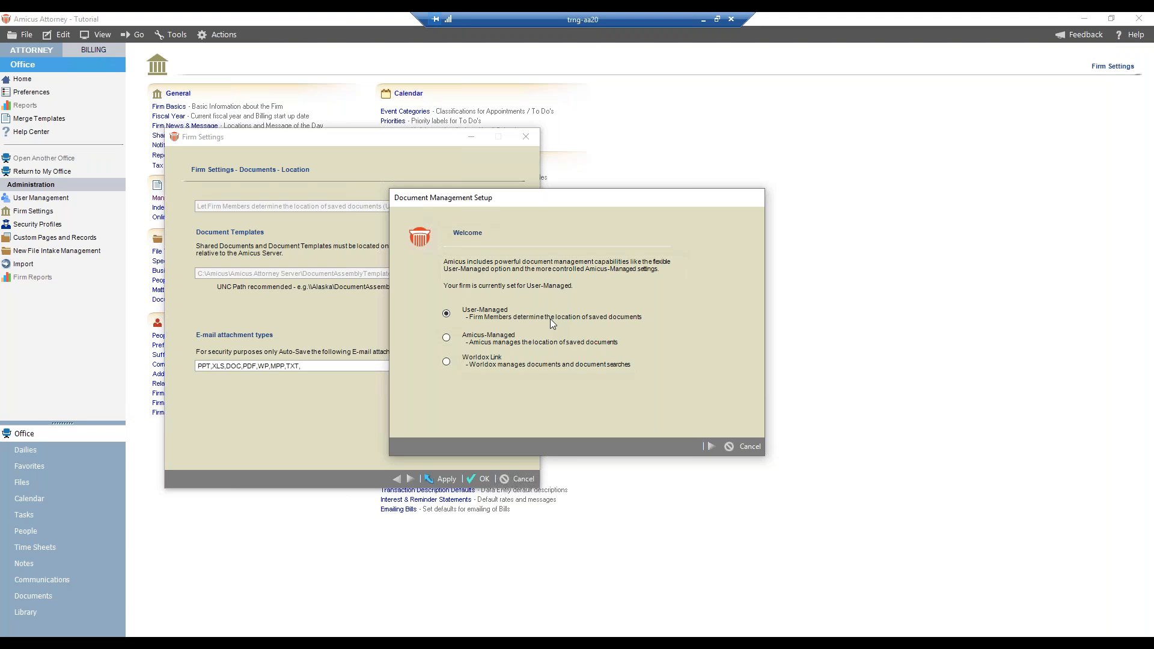
left_click(278, 643)
right_click(337, 642)
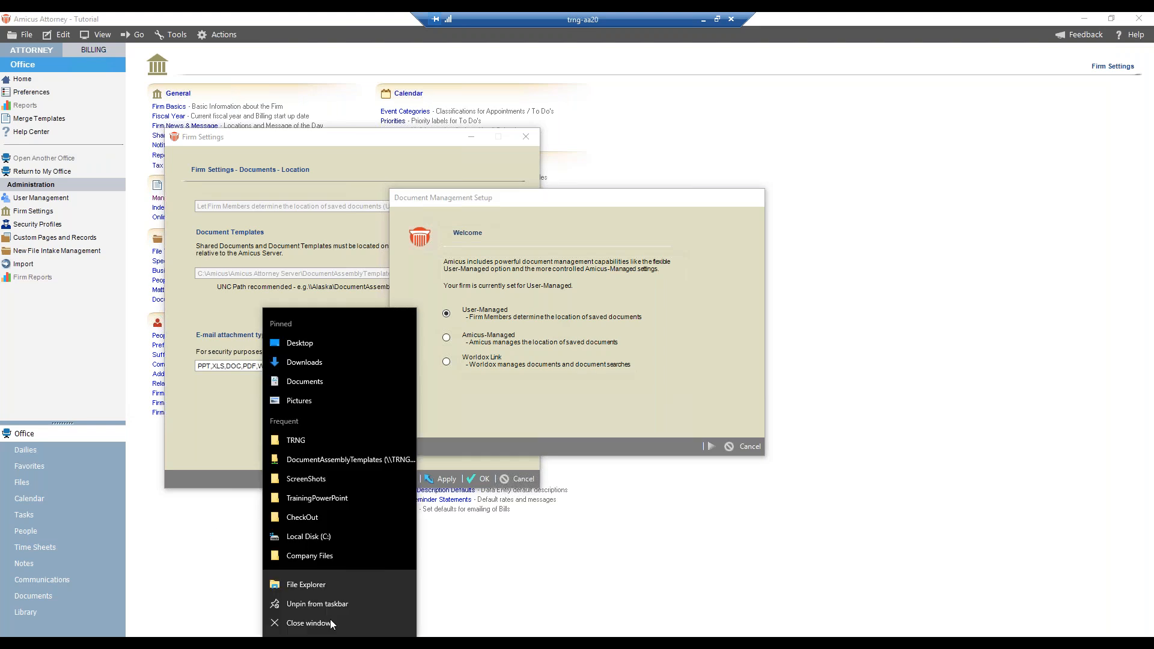
left_click(312, 583)
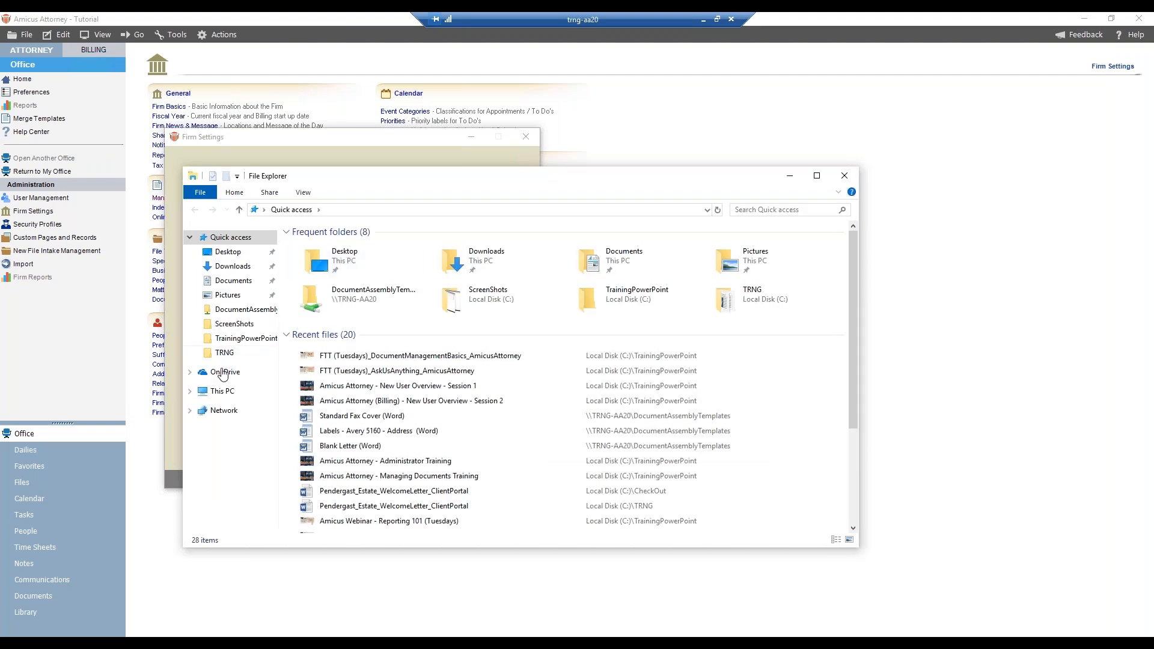
left_click(221, 391)
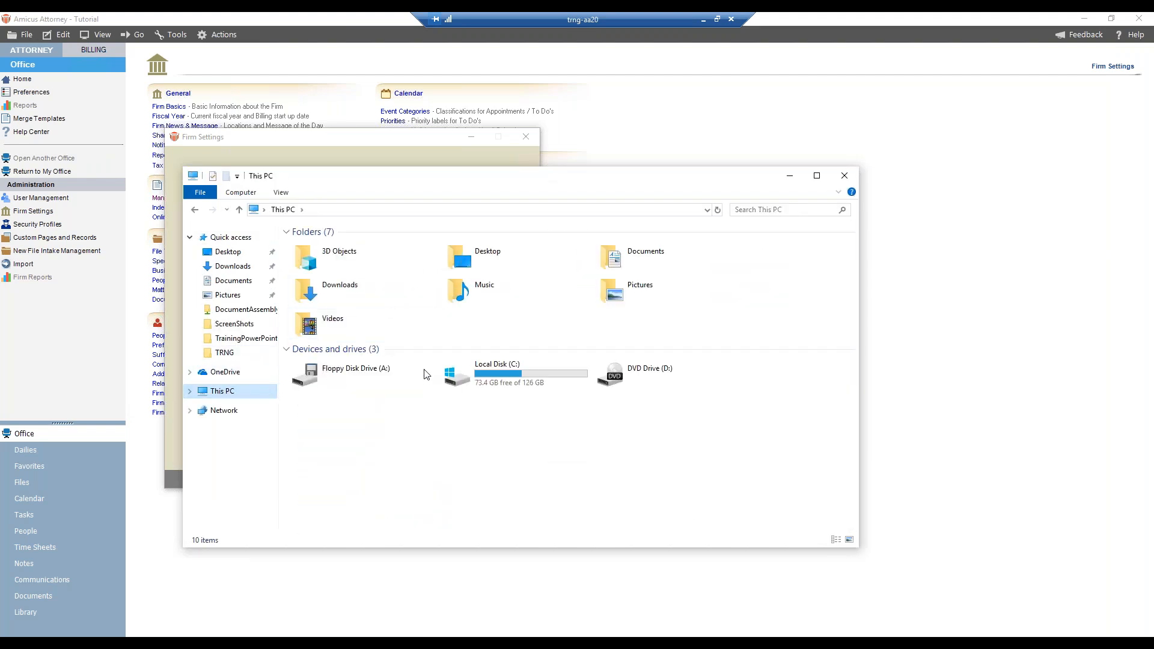
double_click(481, 374)
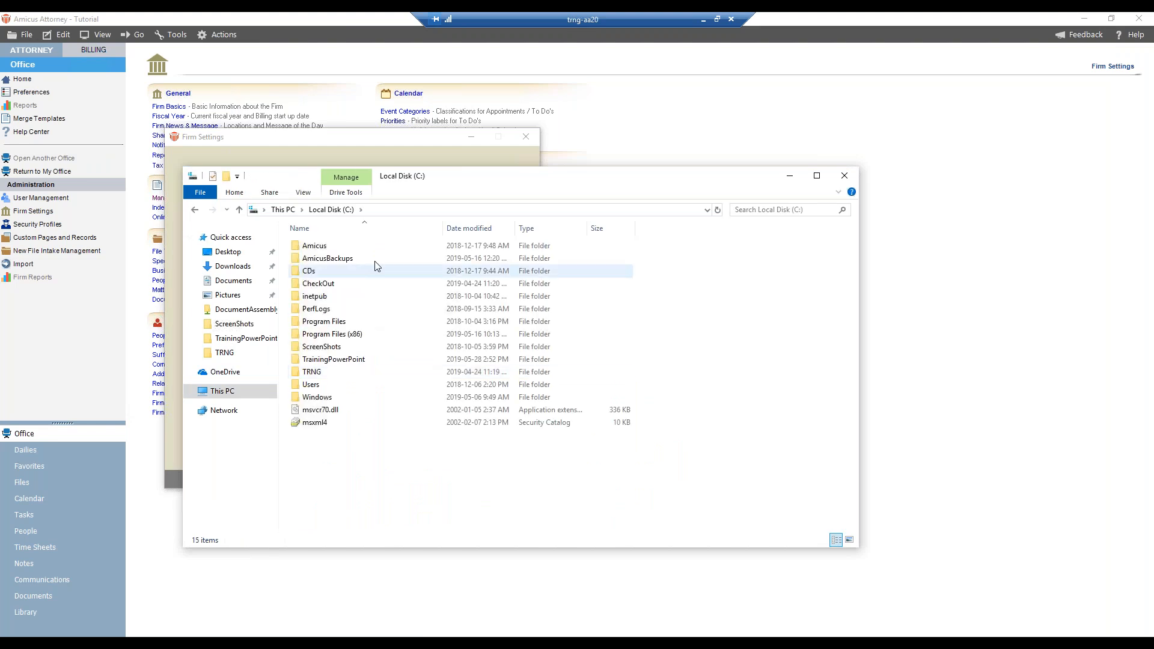
double_click(333, 246)
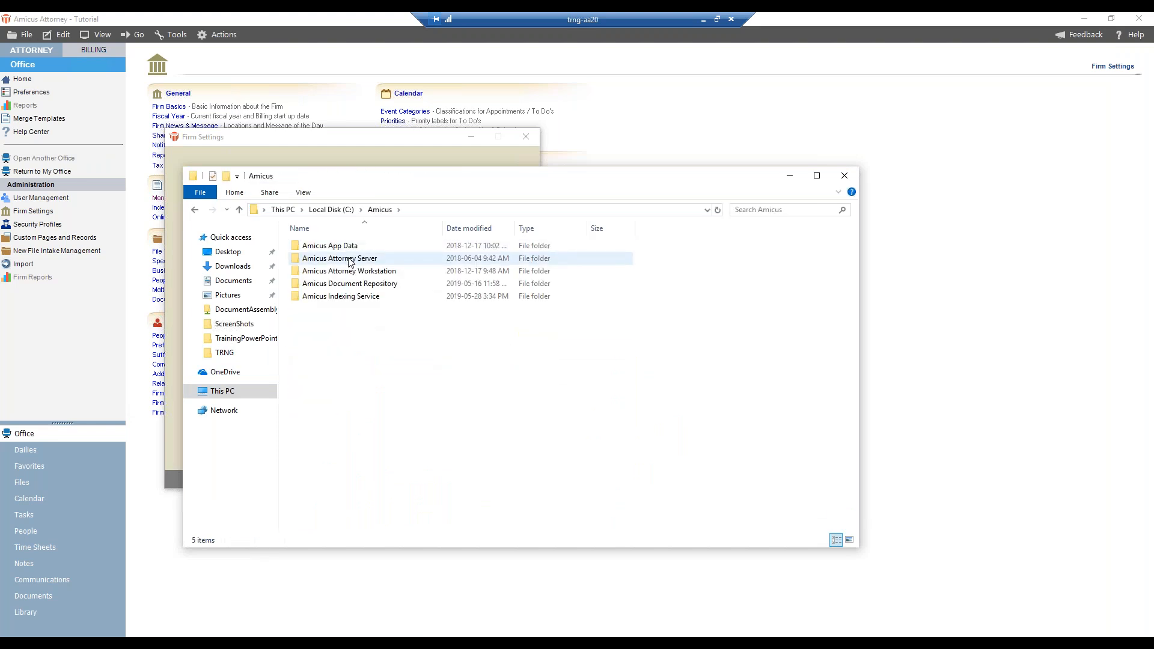
double_click(350, 260)
left_click(342, 299)
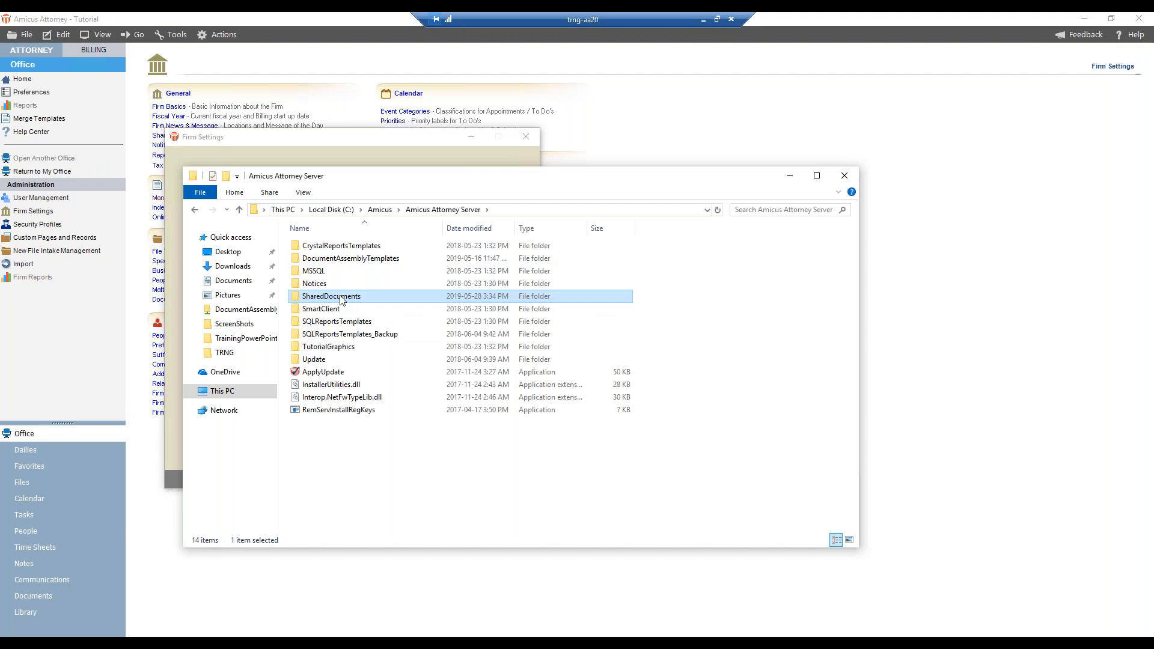
Review the SharedDocuments folder's security permissions for Authenticated Users, SYSTEM, Administrators and Users, and cancel the document management setup
right_click(342, 299)
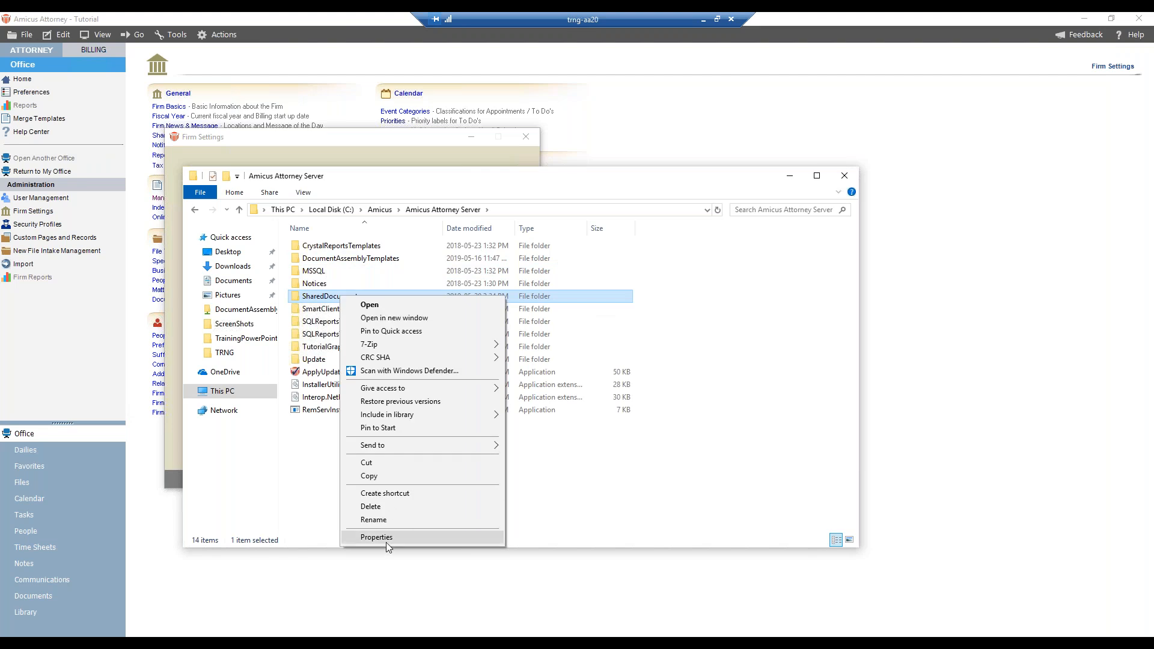
left_click(387, 539)
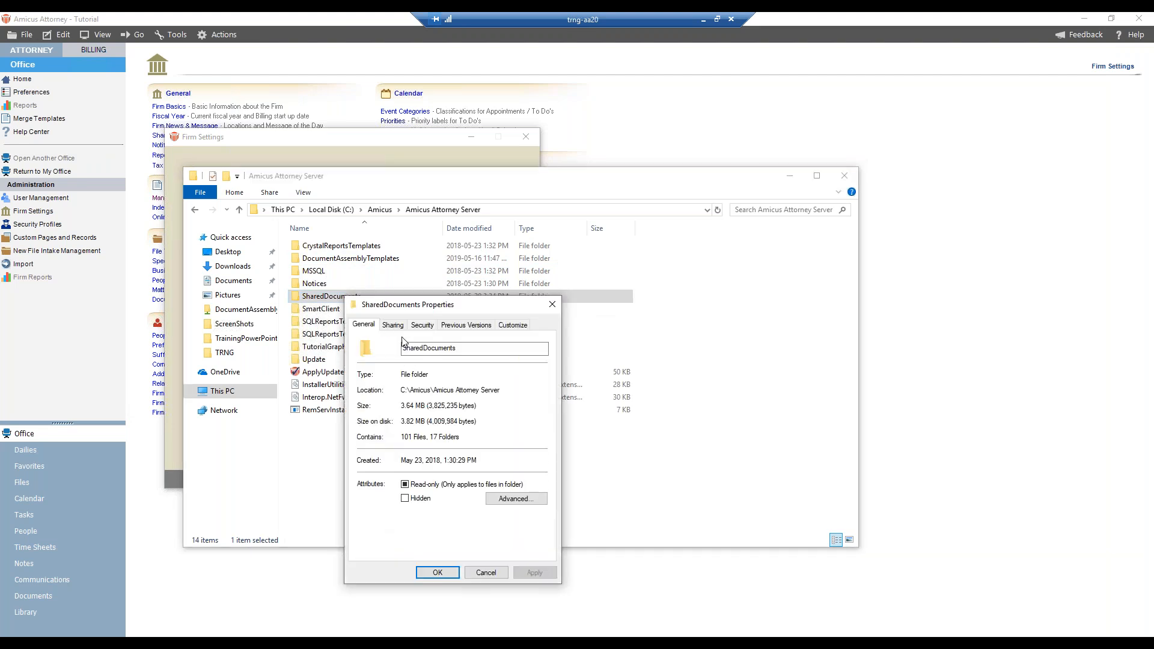
left_click(422, 325)
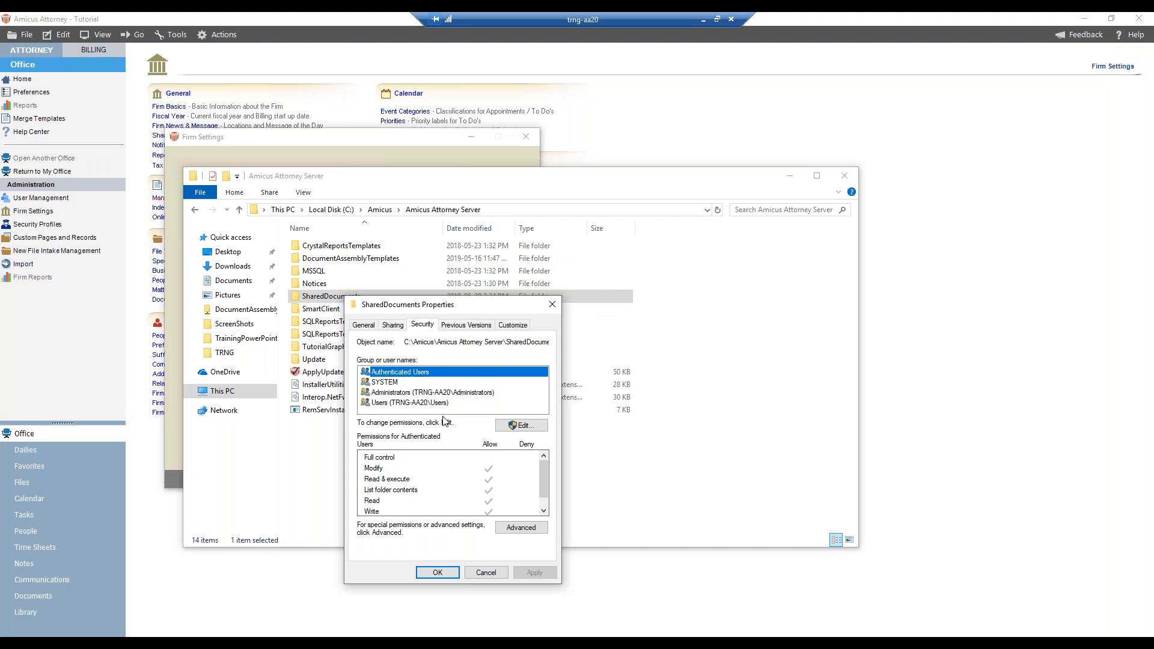
left_click(390, 384)
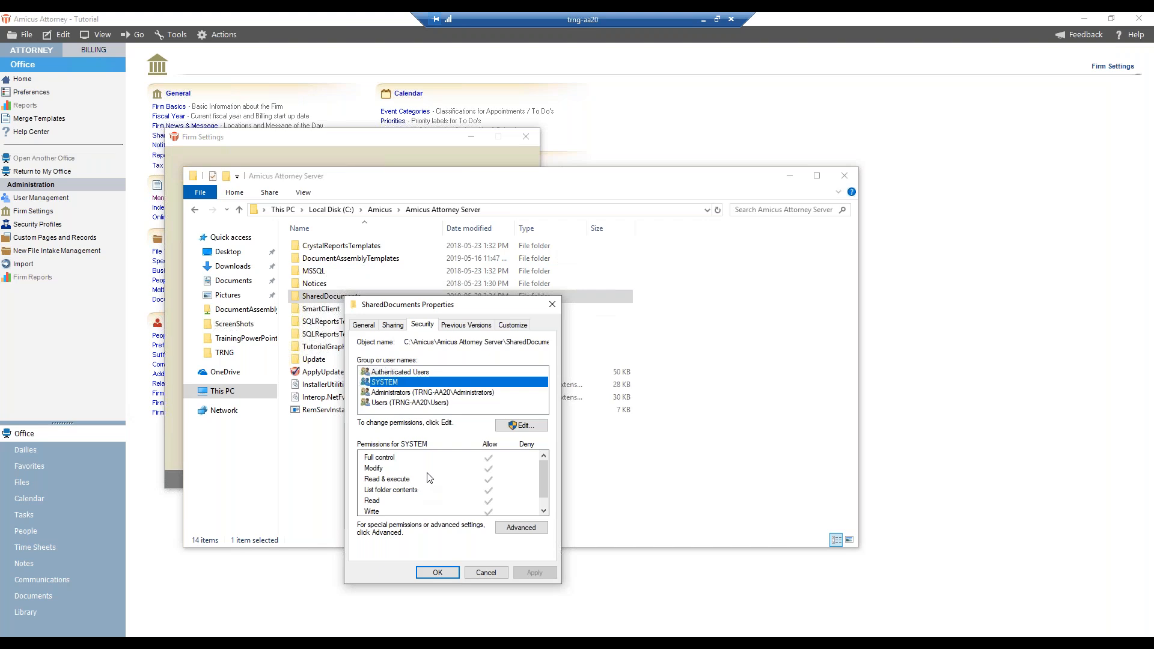
left_click(397, 392)
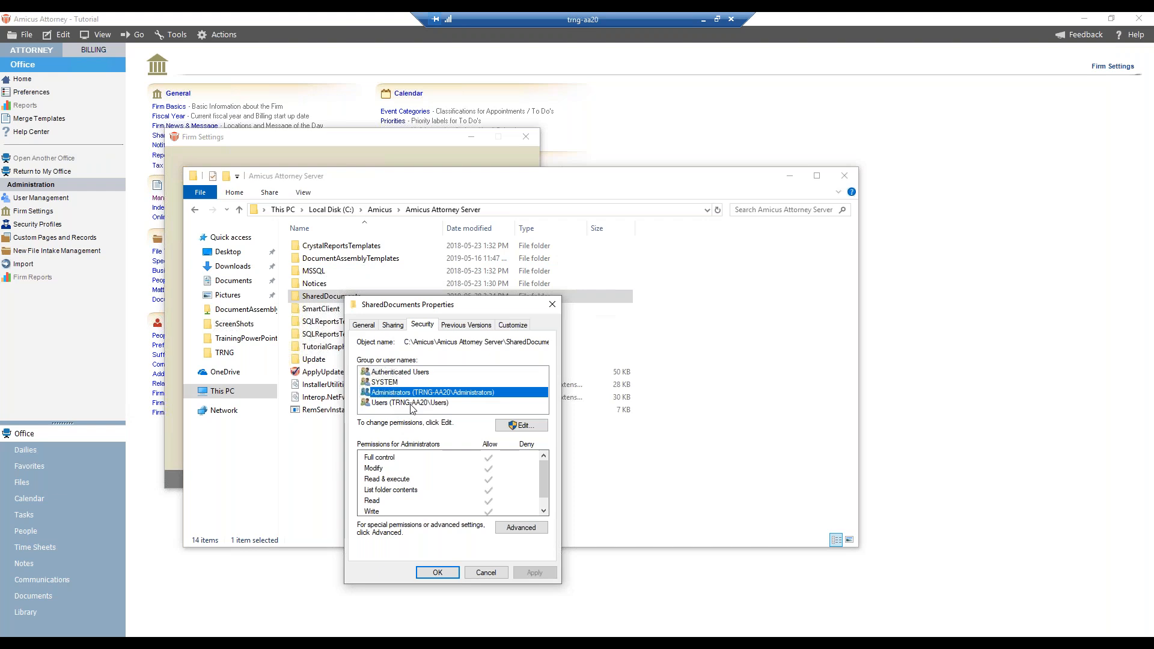
left_click(411, 404)
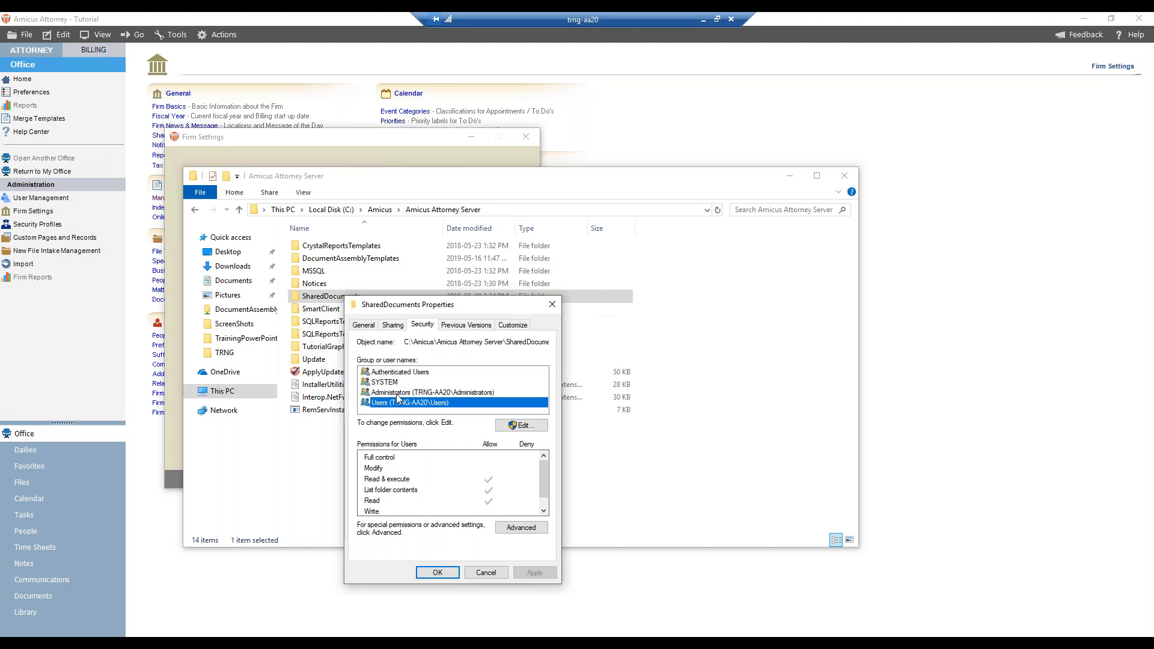
left_click(403, 373)
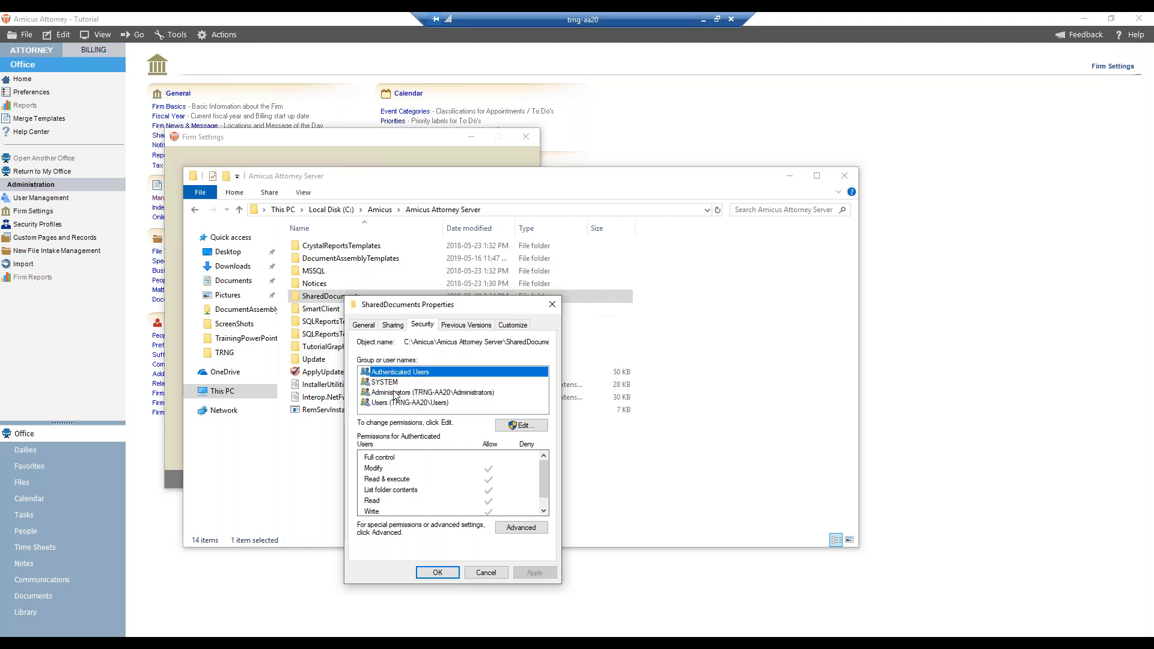
left_click(397, 394)
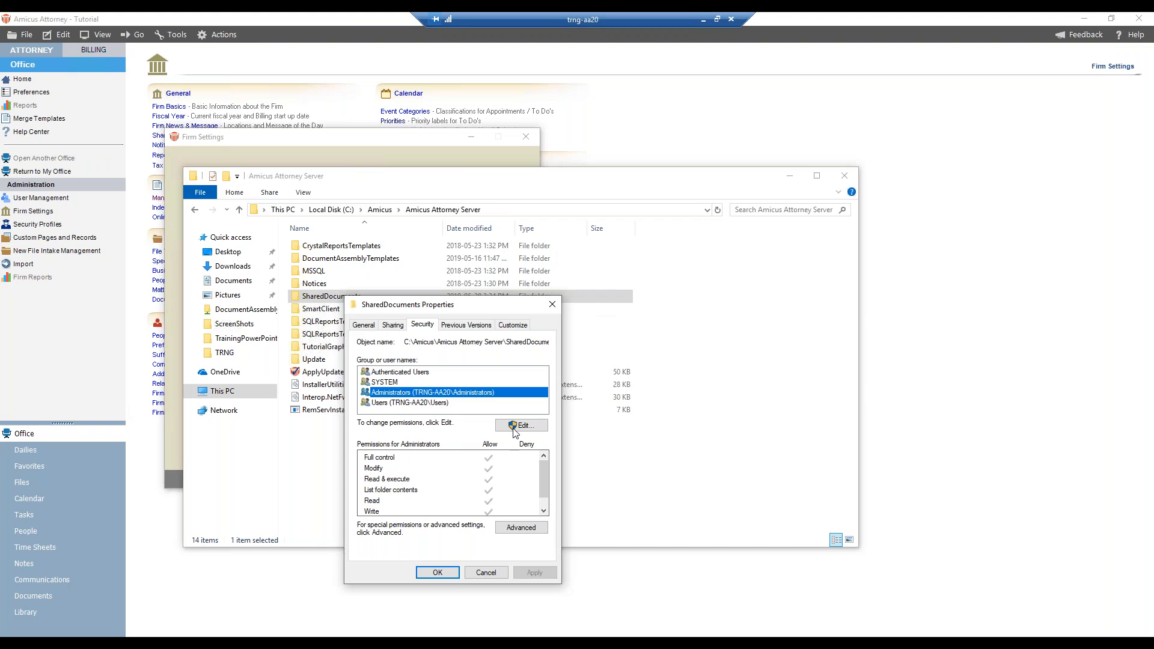
left_click(492, 569)
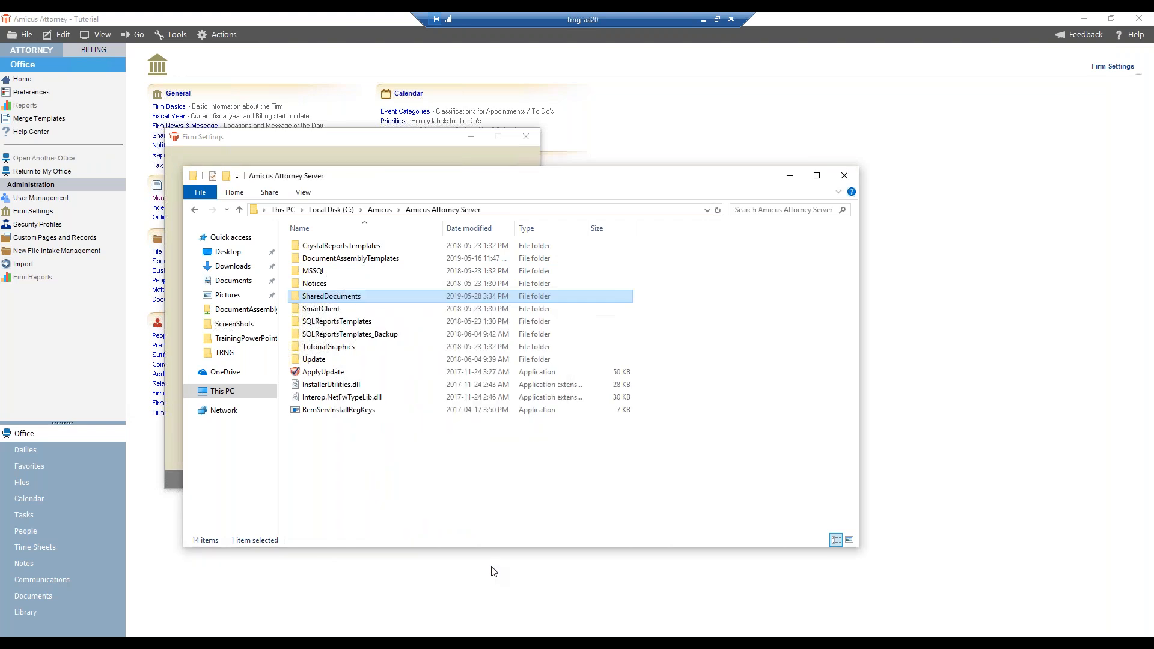
left_click(784, 180)
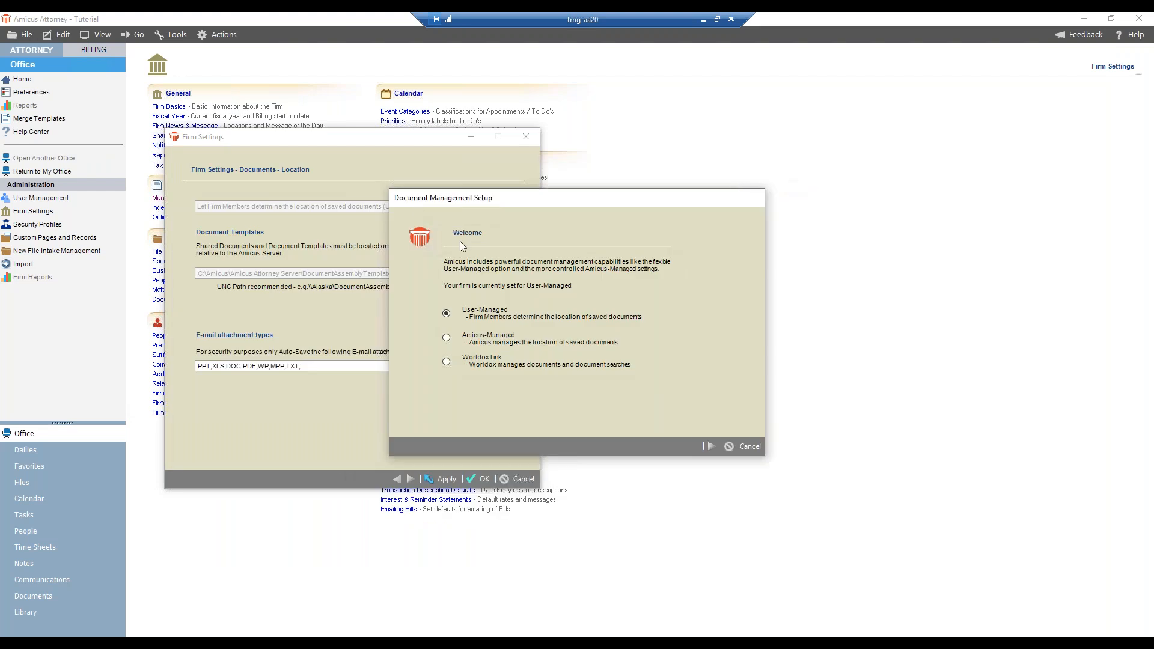
left_click(745, 447)
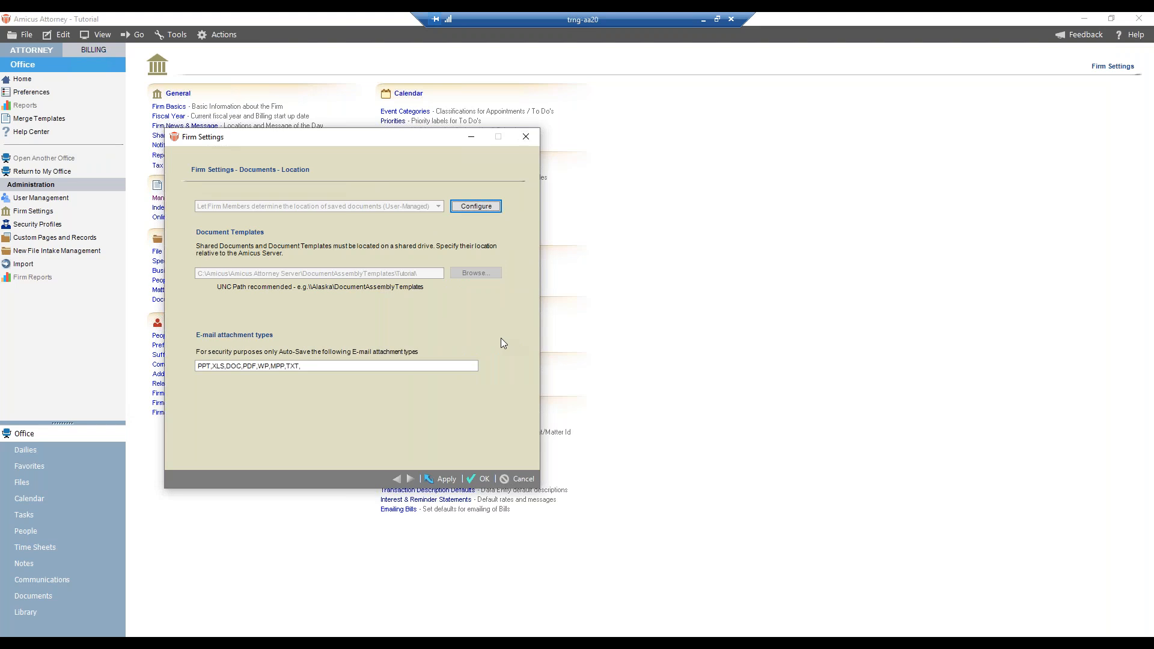
Switch to File Explorer to point out the SharedDocuments and DocumentAssemblyTemplates folders in Amicus Attorney Server, and return to the Firm Settings window
mouse_move(328, 628)
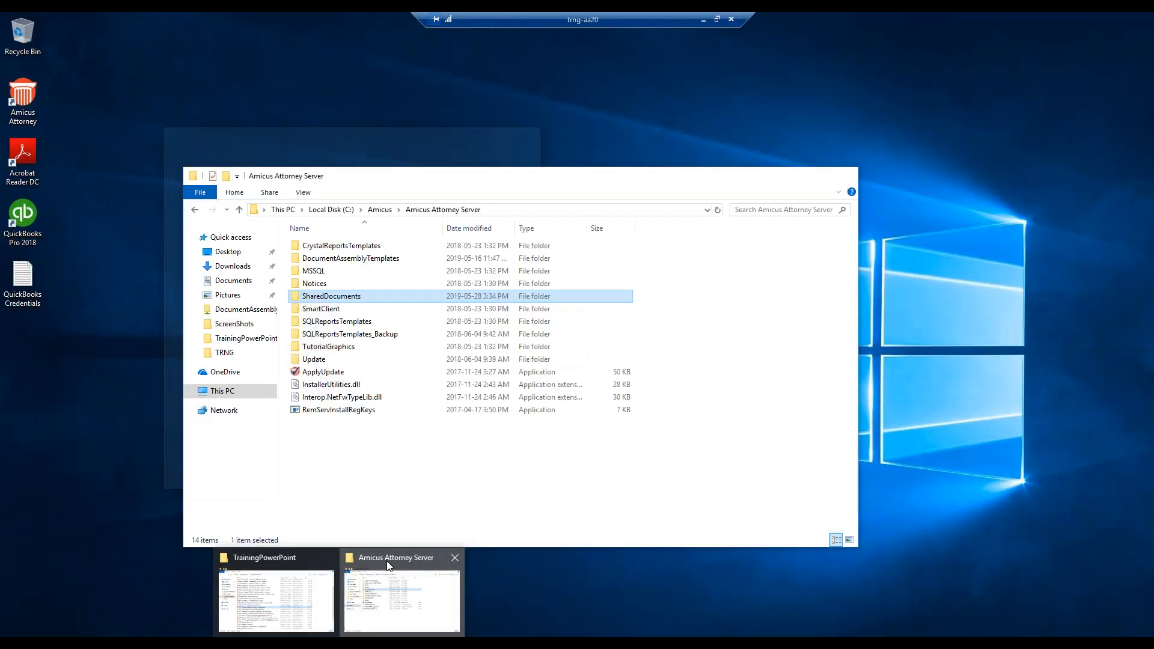
left_click(369, 583)
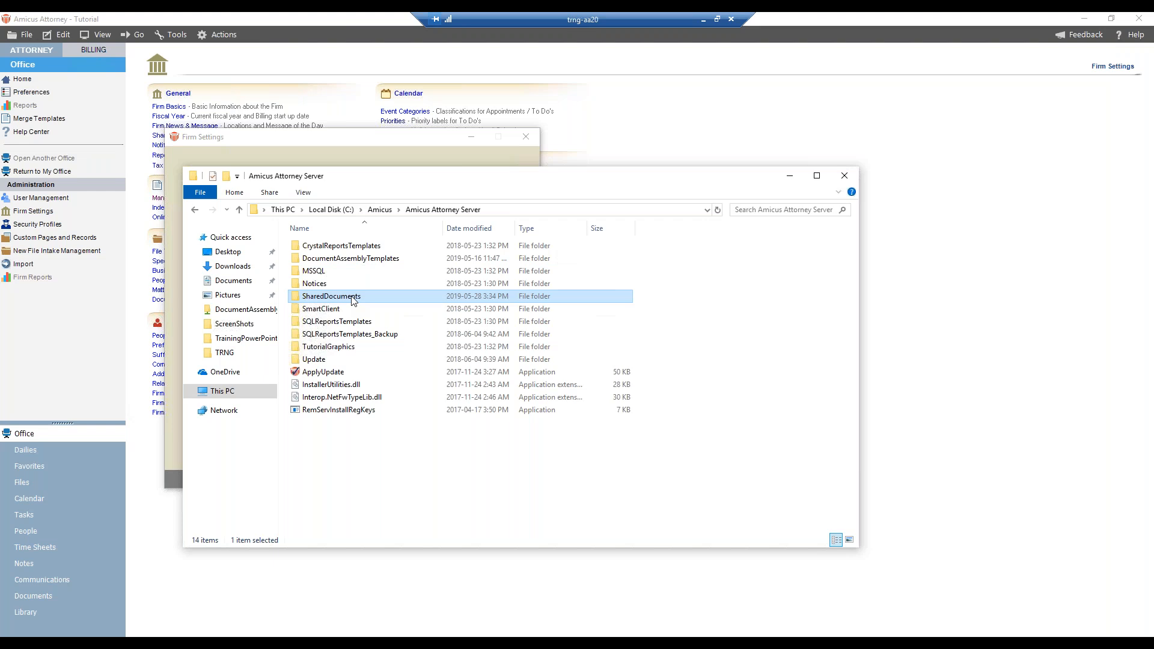
left_click(785, 180)
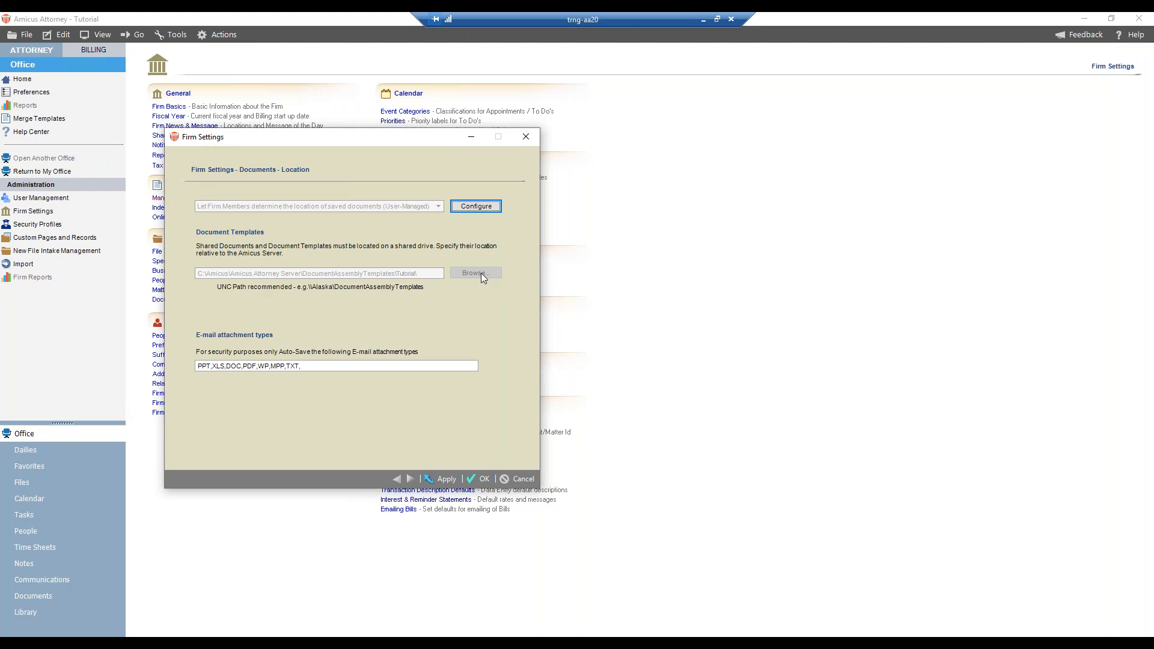
left_click(339, 643)
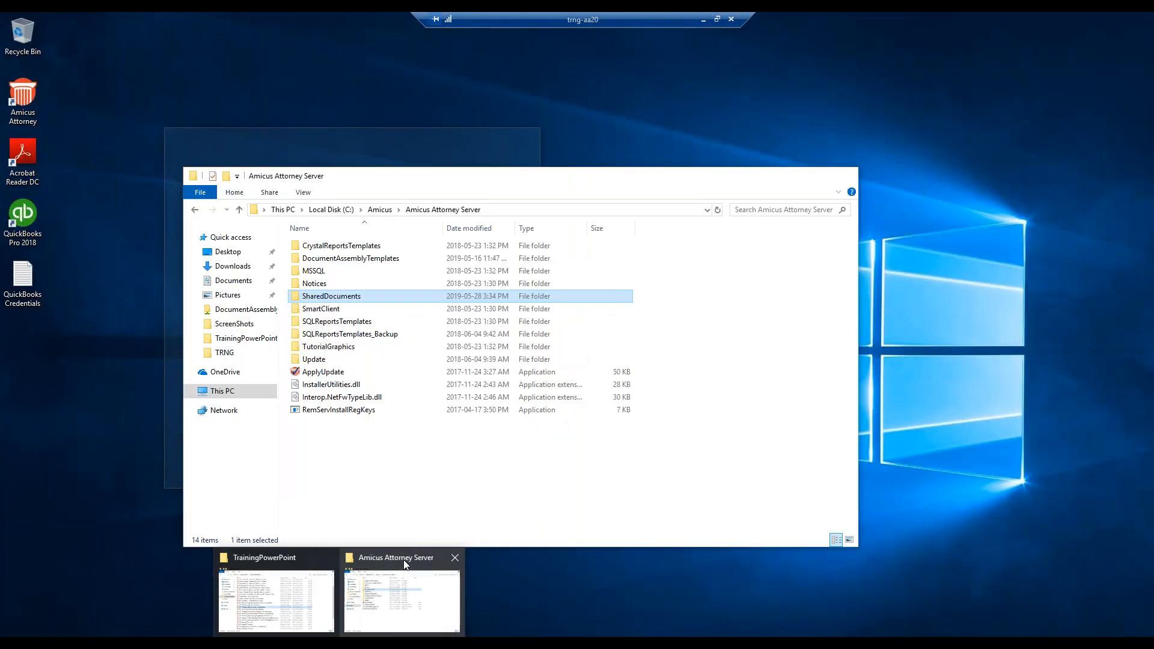
left_click(403, 560)
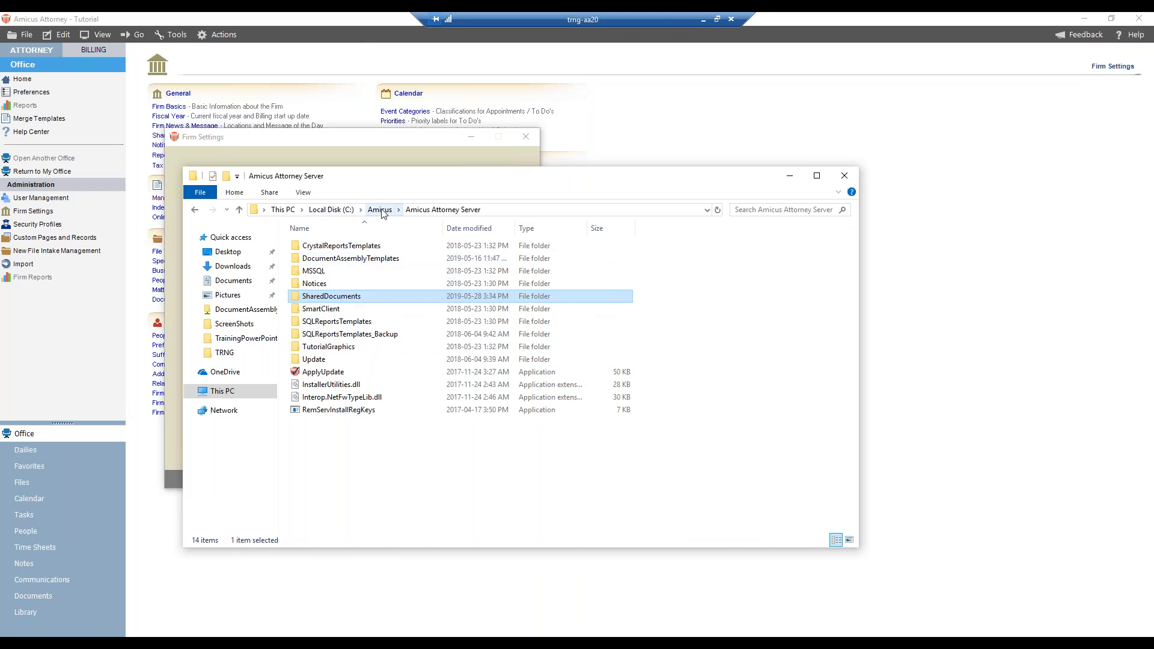
left_click(367, 259)
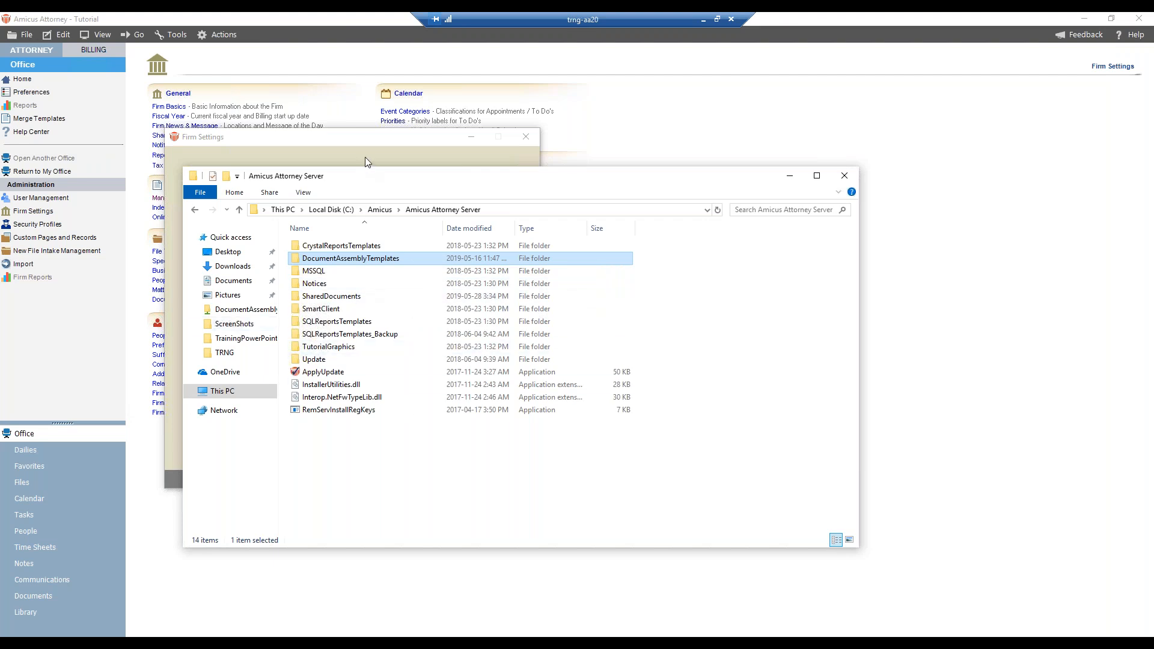
left_click(379, 143)
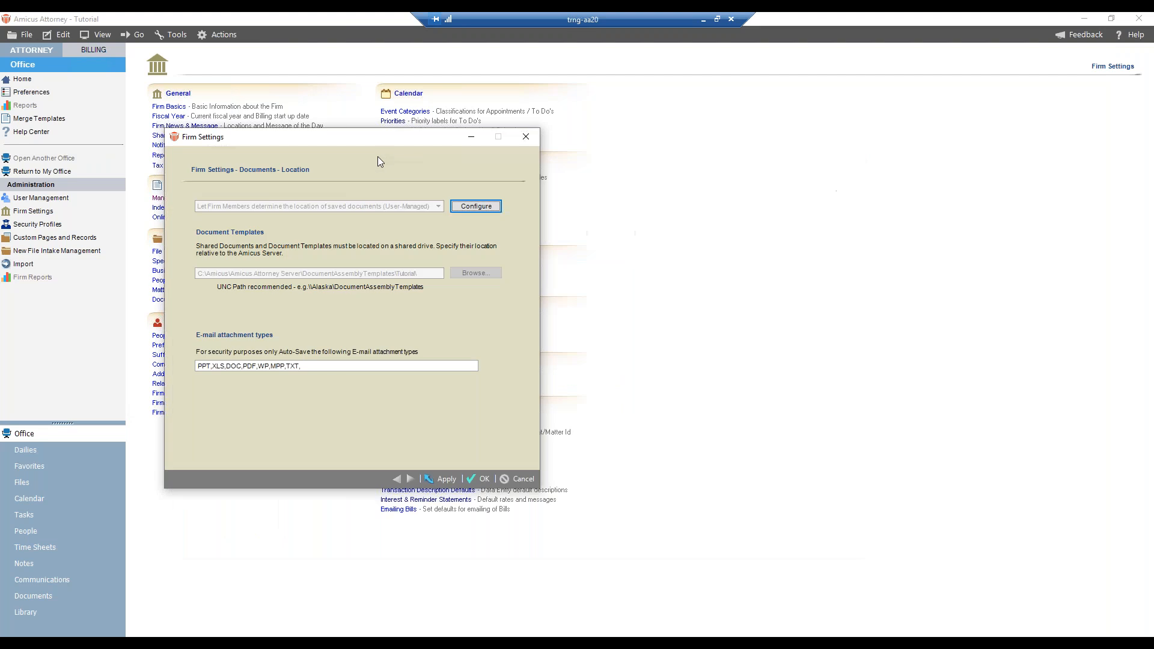
Open the Amicus-Managed settings in the document management setup, view the folder browser for the repository location and cancel the browsing
left_click(471, 207)
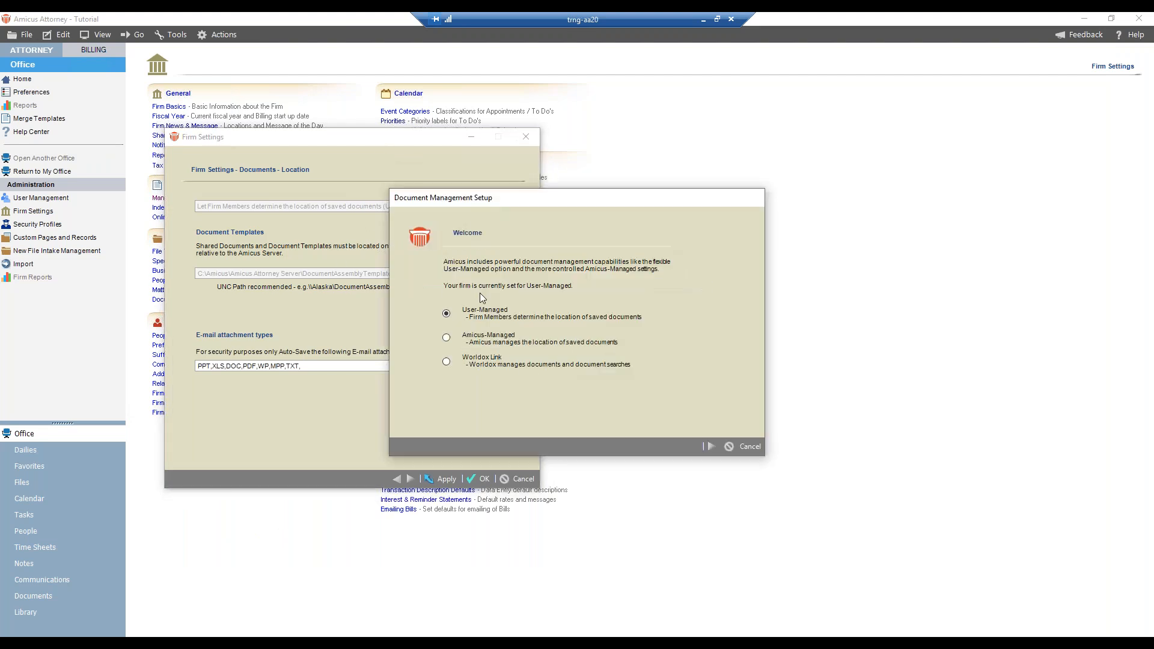
left_click(503, 339)
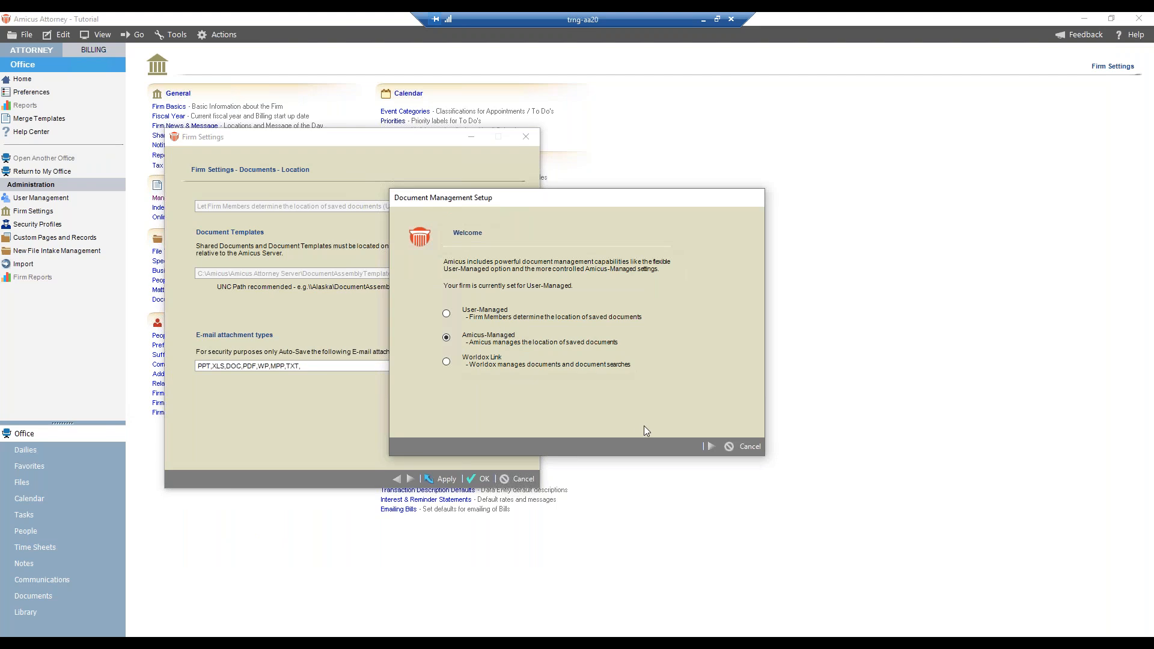
left_click(707, 447)
left_click(692, 319)
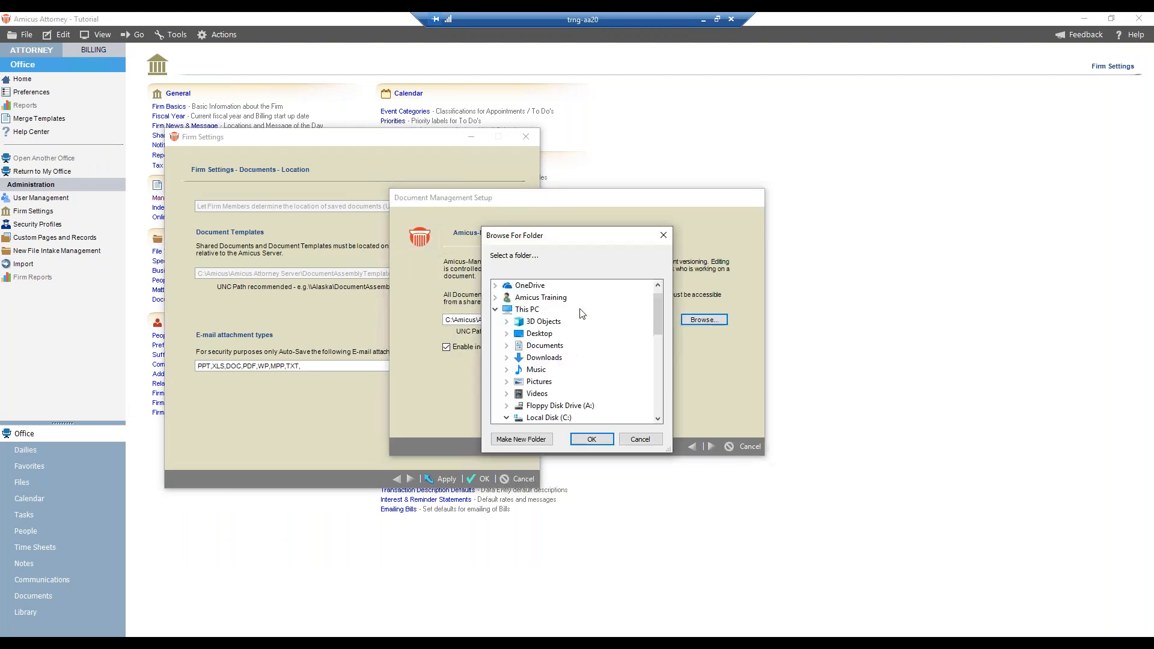
left_click(640, 439)
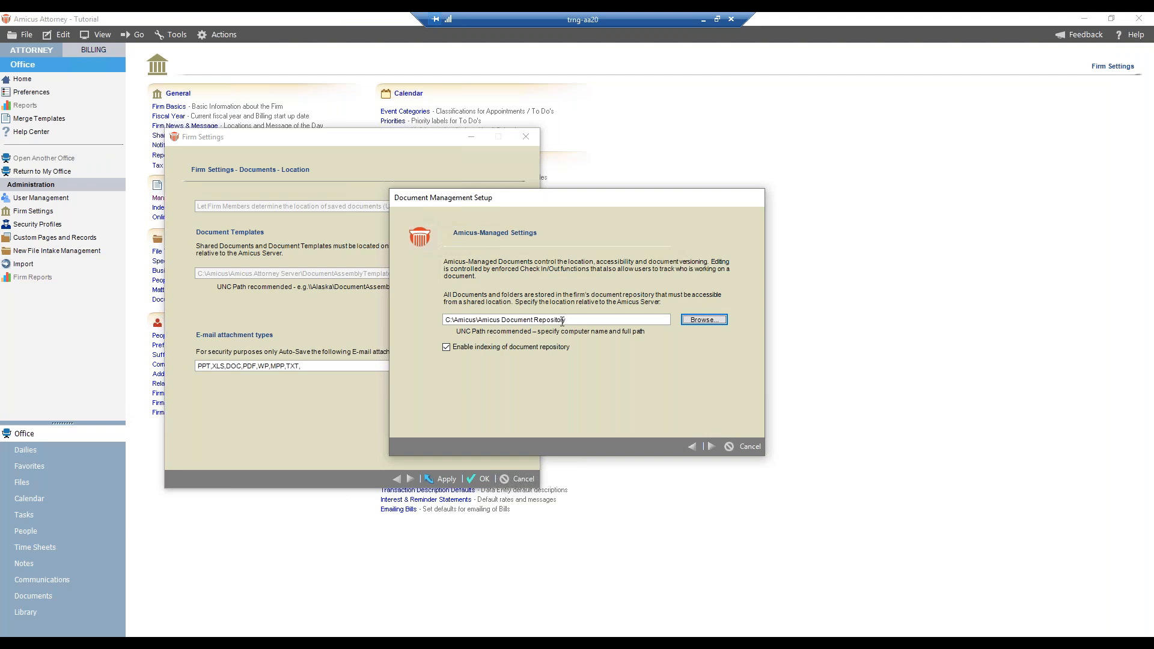
Try setting the Amicus-Managed repository location to the network folder \\TRNG-AA20\SharedDocuments, and cancel the document management setup
left_click_drag(565, 320, 372, 324)
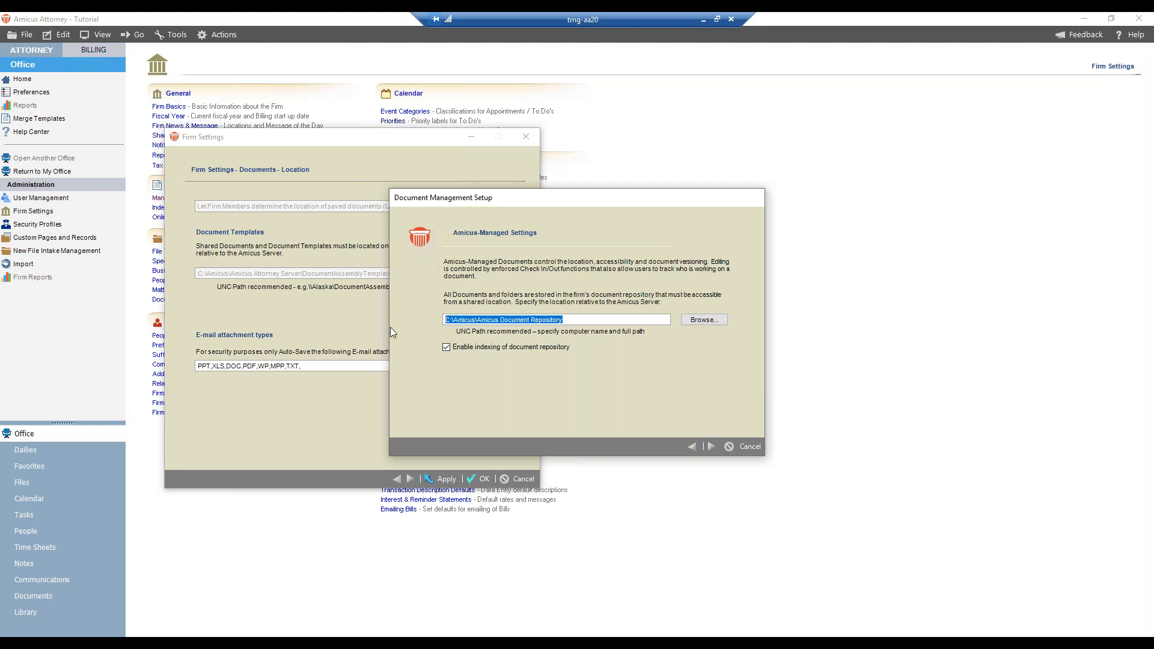
left_click(700, 321)
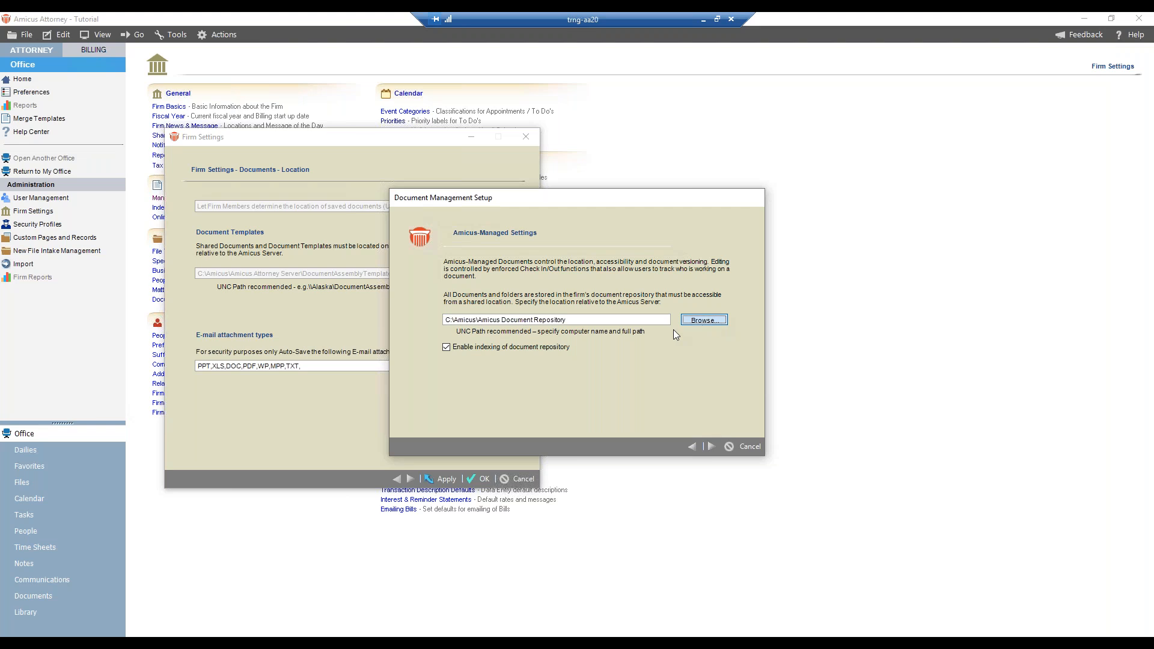
left_click(495, 308)
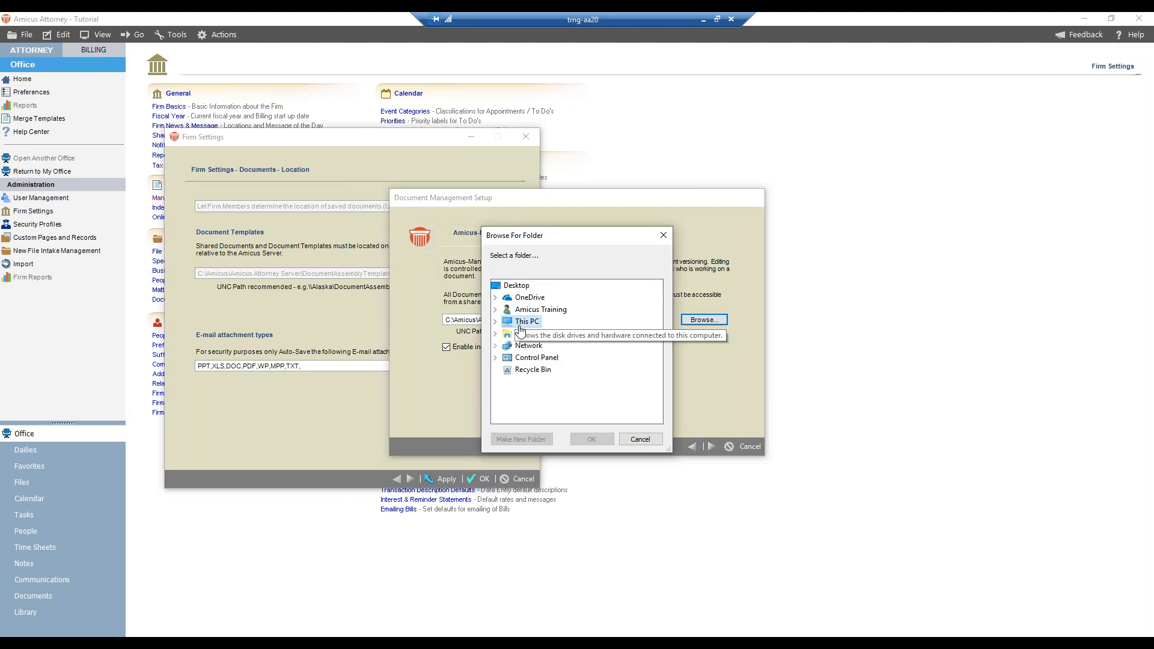
left_click(495, 346)
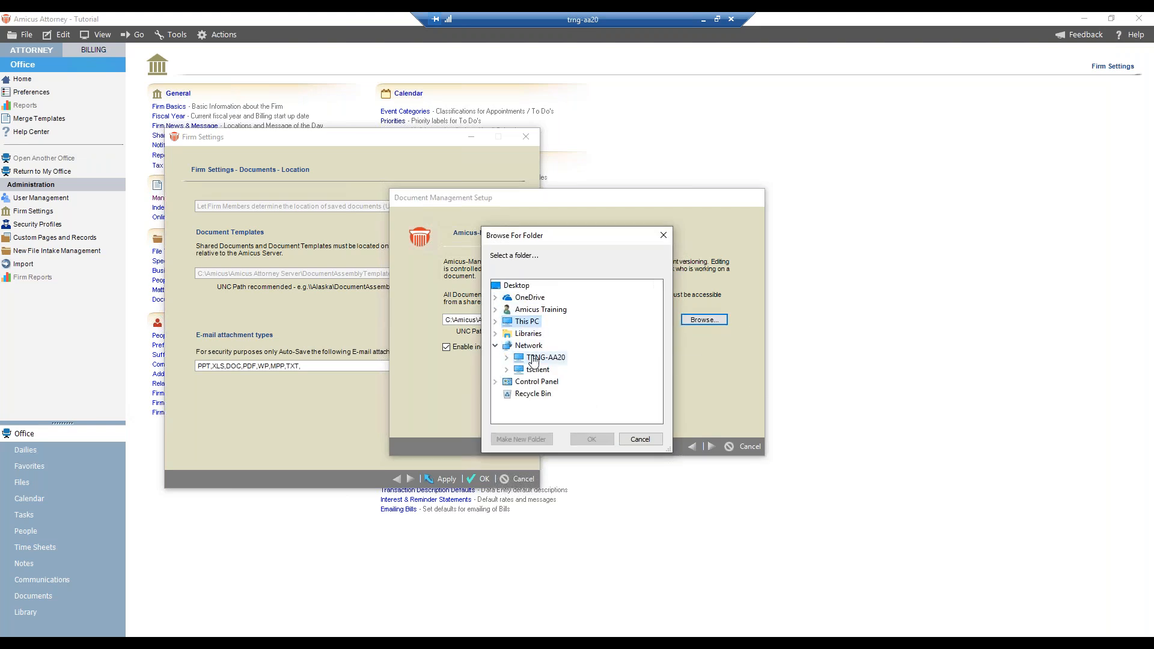
left_click(508, 359)
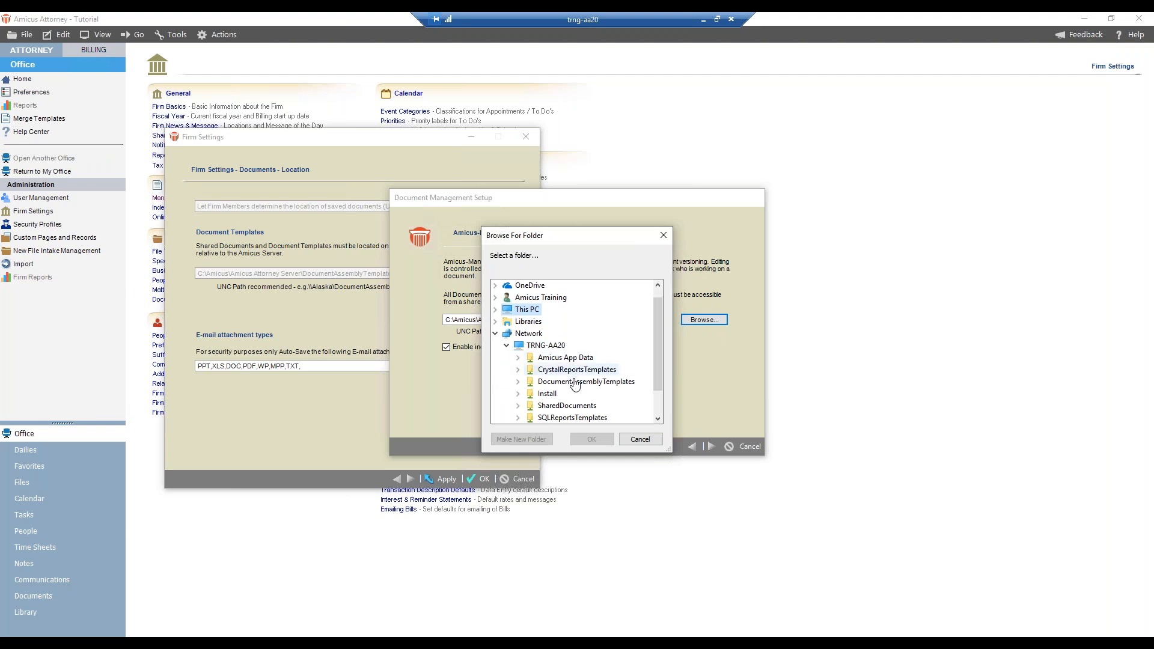
left_click(567, 405)
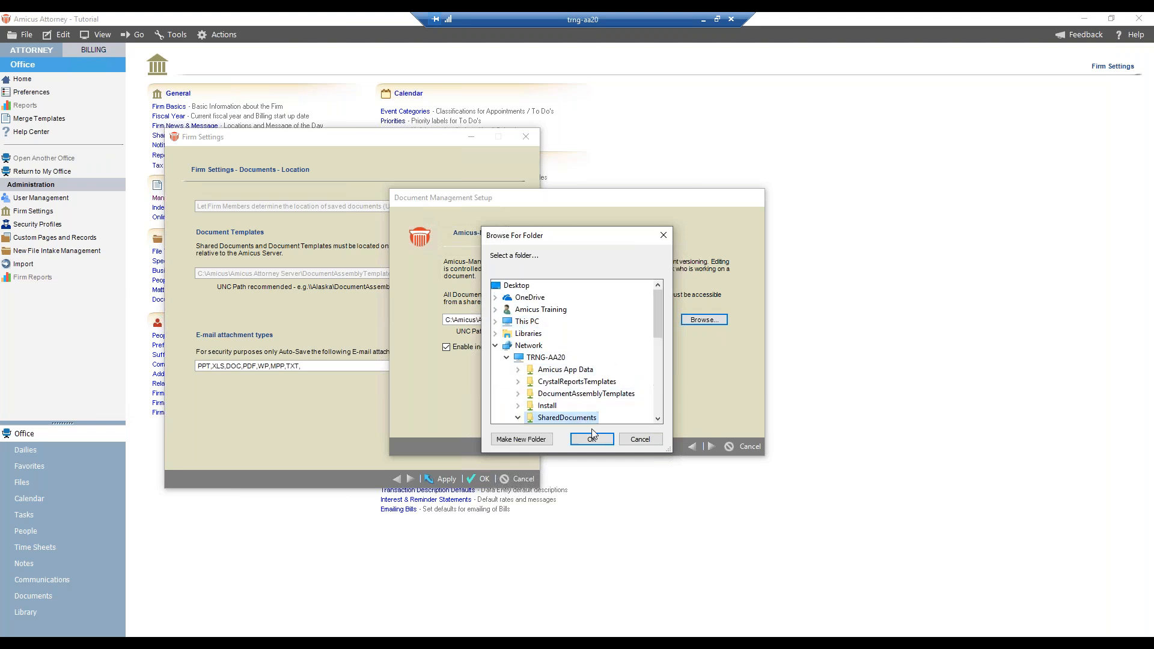
left_click(592, 439)
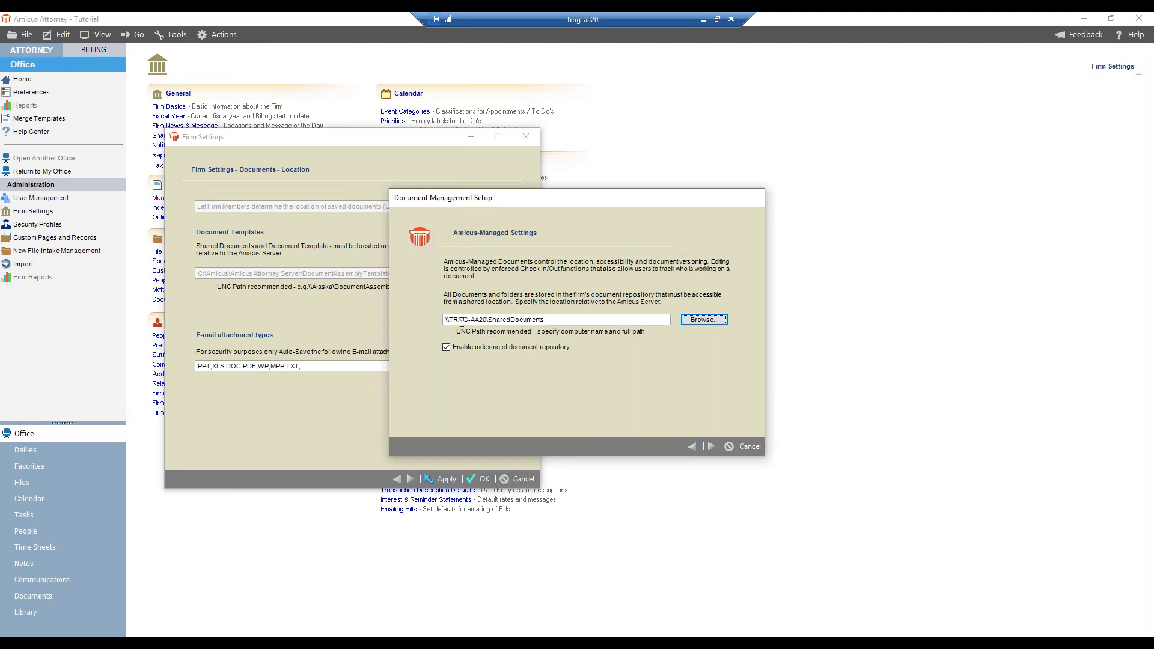
left_click_drag(452, 320, 487, 319)
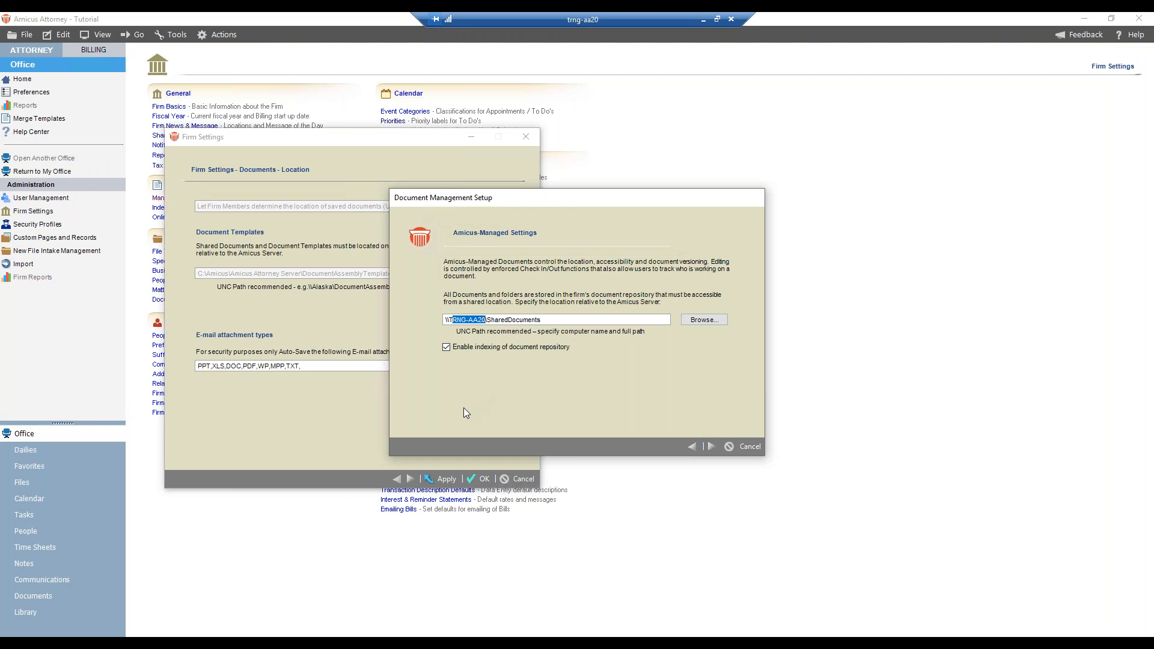
left_click(748, 446)
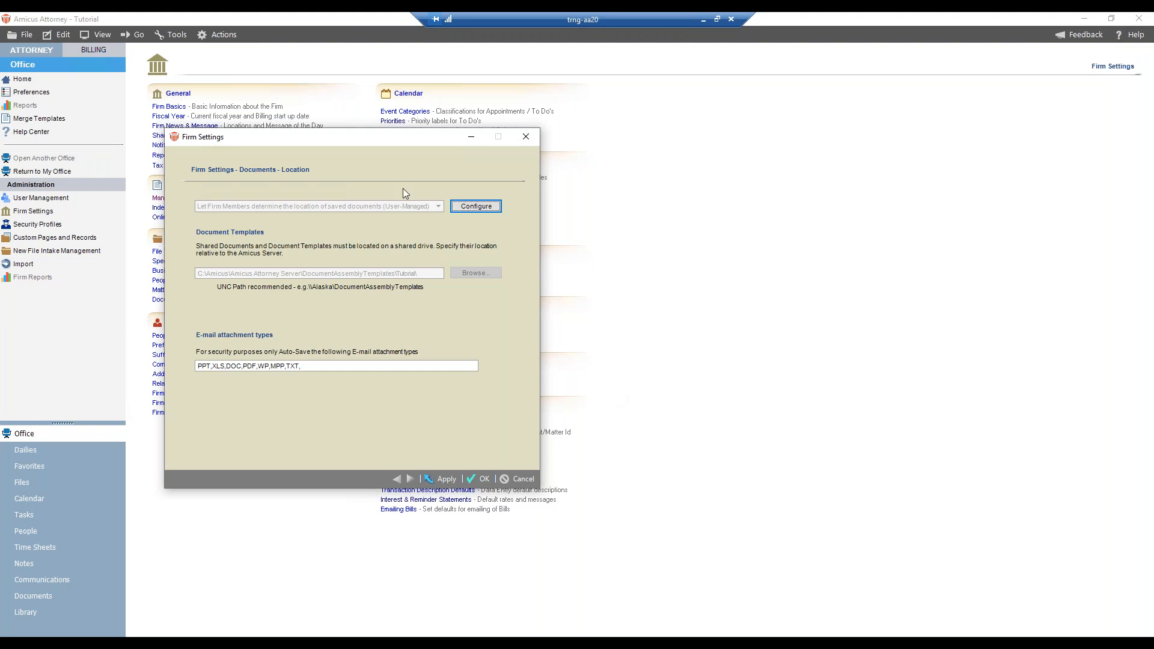
Try adding DOCX, XLSX and PPTX to the auto-saved e-mail attachment types, and cancel the document location settings
left_click_drag(321, 143, 239, 140)
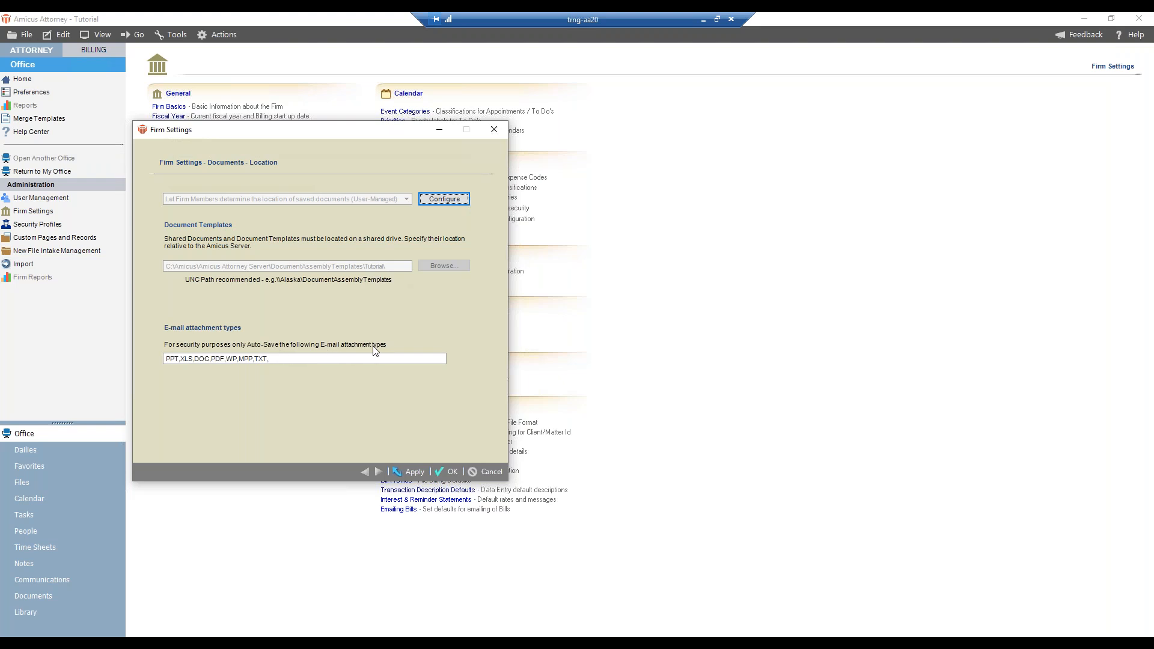
left_click(272, 363)
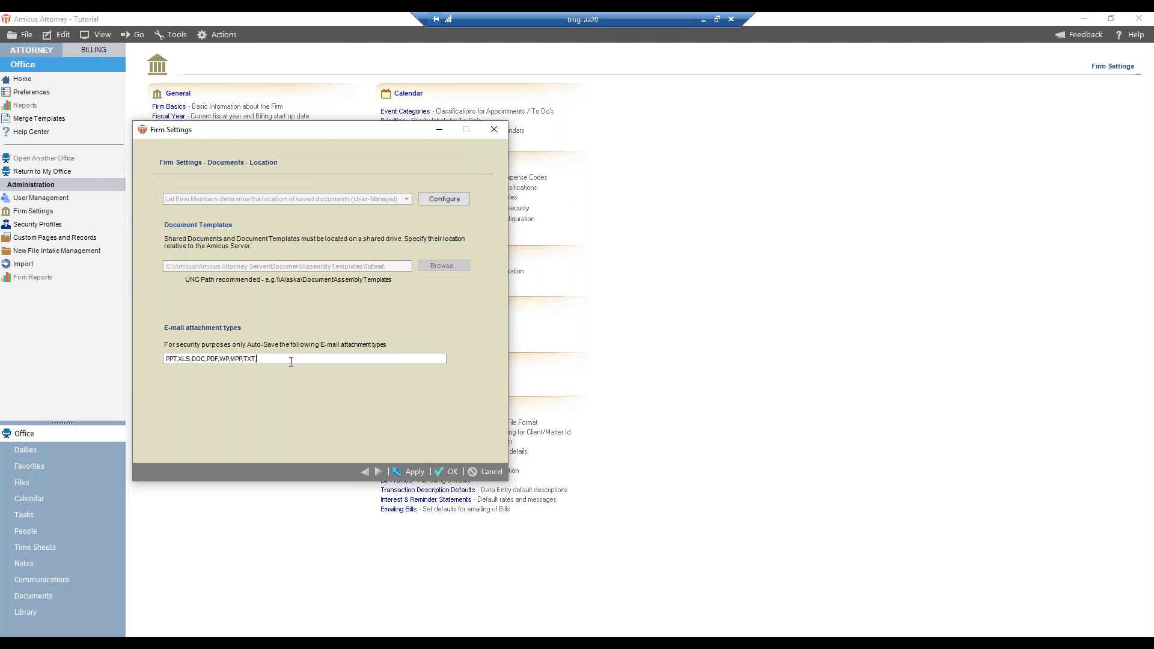
type("DO")
type("CX, XLSX")
type("PPTX")
left_click(486, 471)
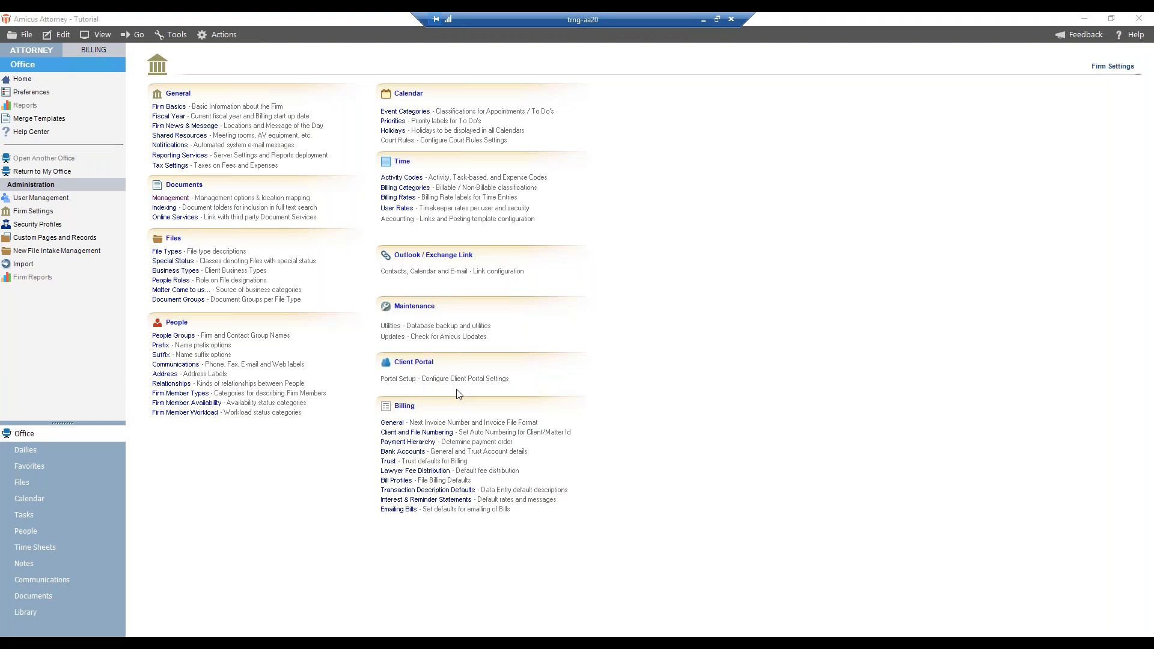
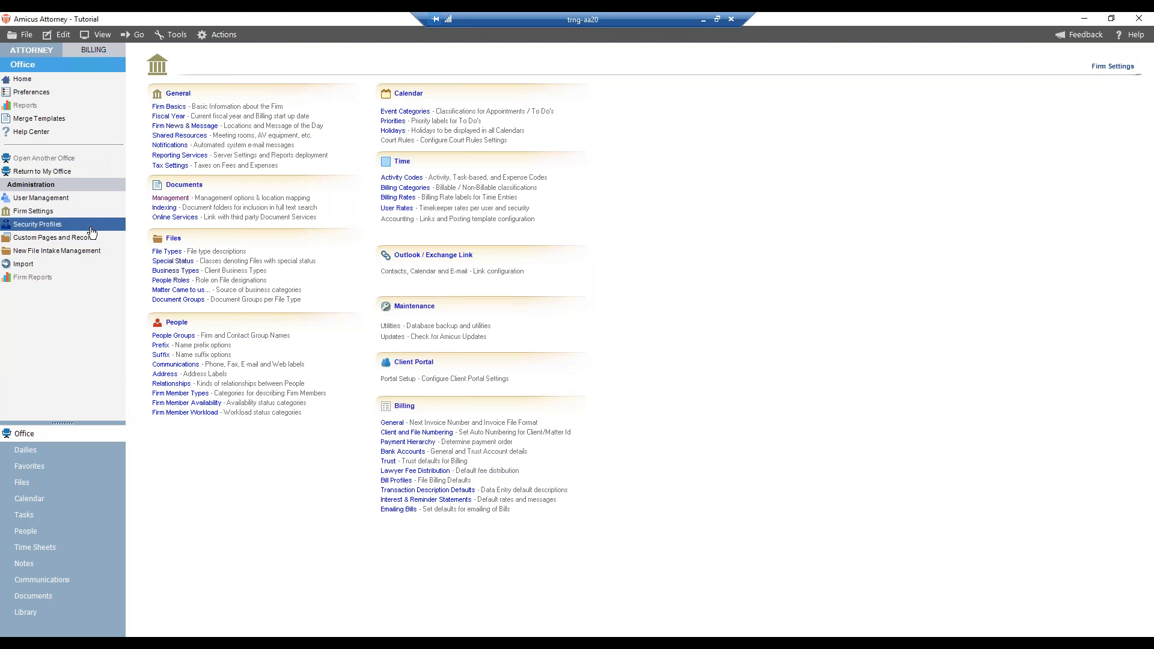
Return to the firm settings from the home page and open the document indexing settings
left_click(47, 79)
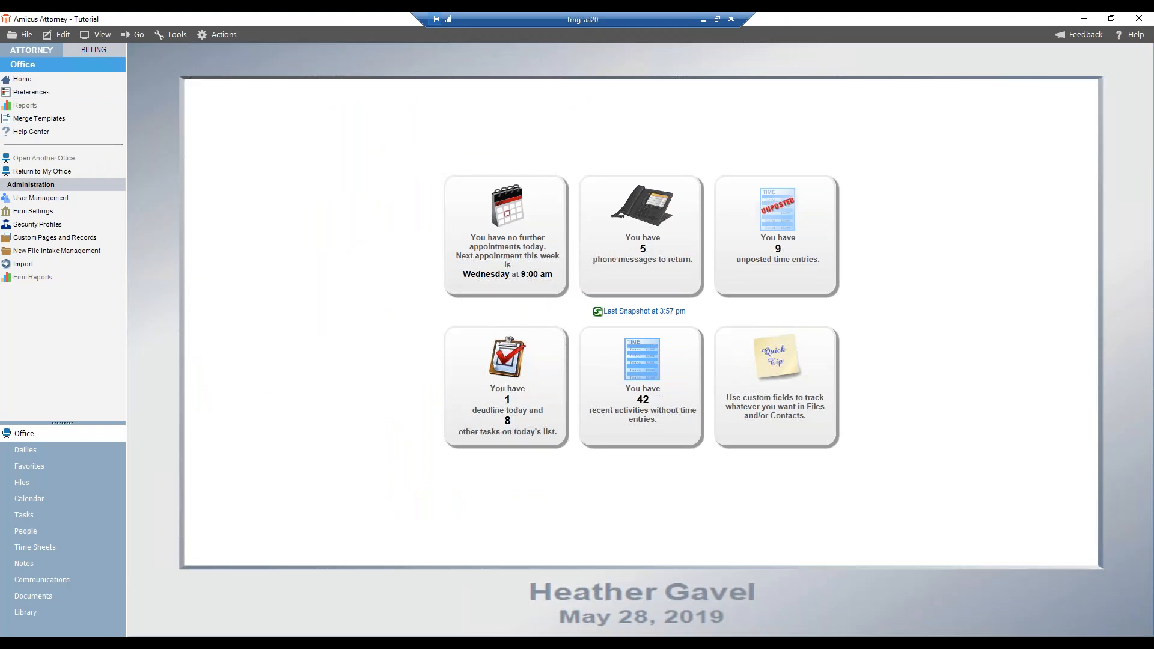
left_click(39, 216)
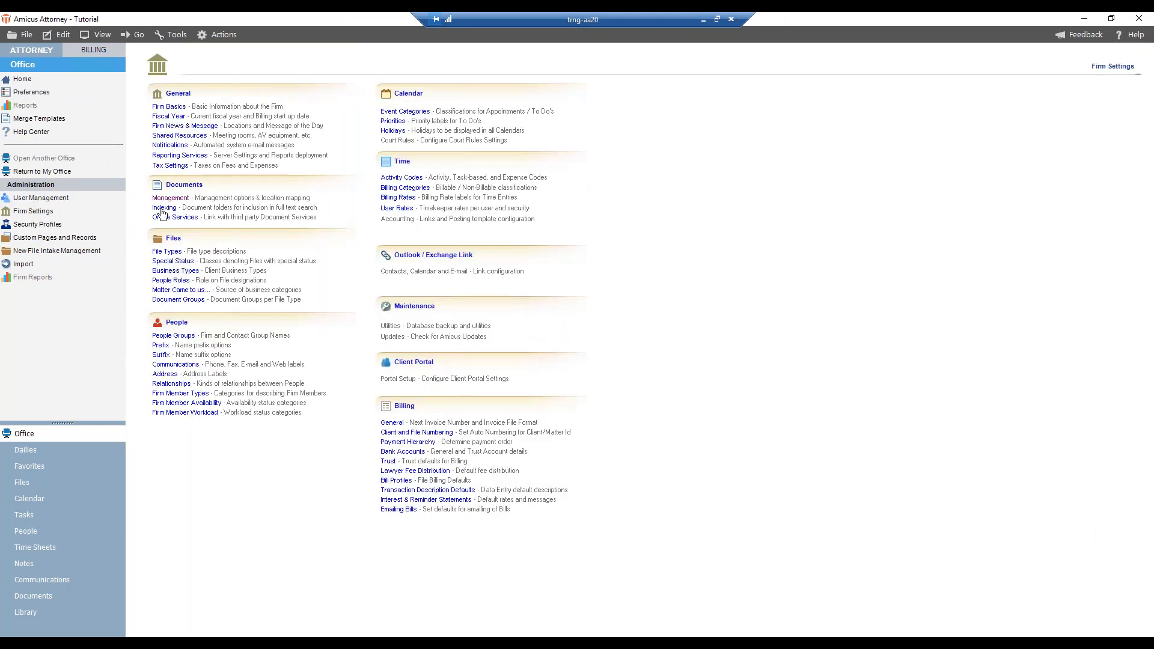
left_click(164, 208)
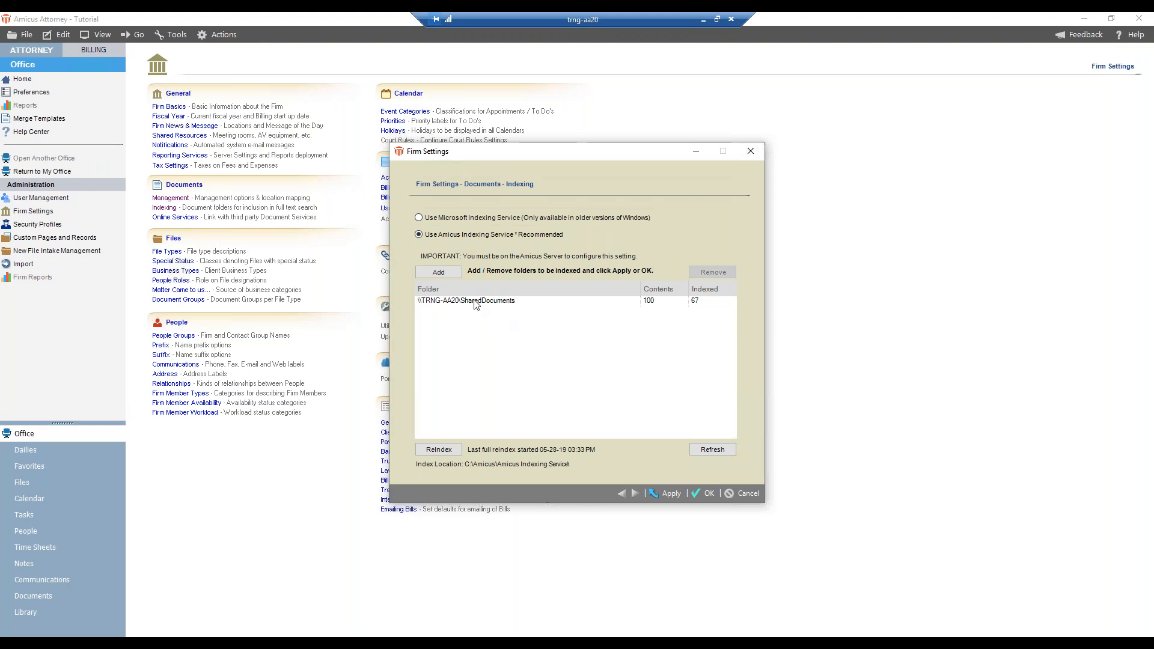
Add the folder C:\Amicus\Amicus Document Repository to the folders indexed by the Amicus Indexing Service
left_click(452, 275)
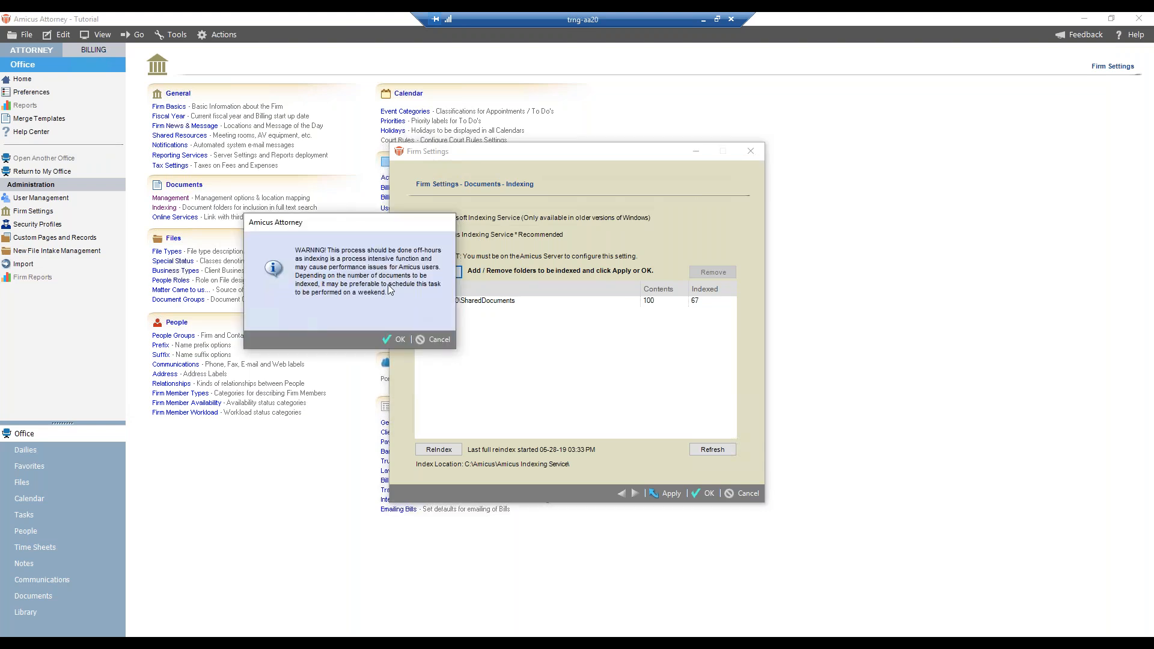
left_click(399, 340)
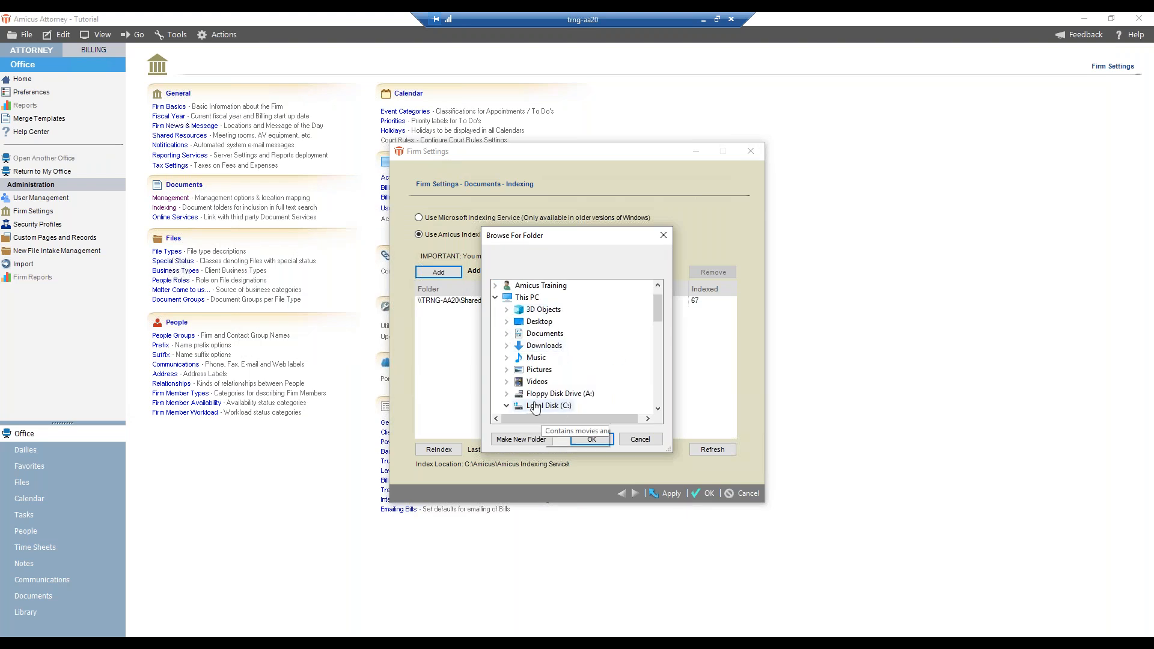
scroll(577, 385, "down", 2)
scroll(585, 385, "down", 1)
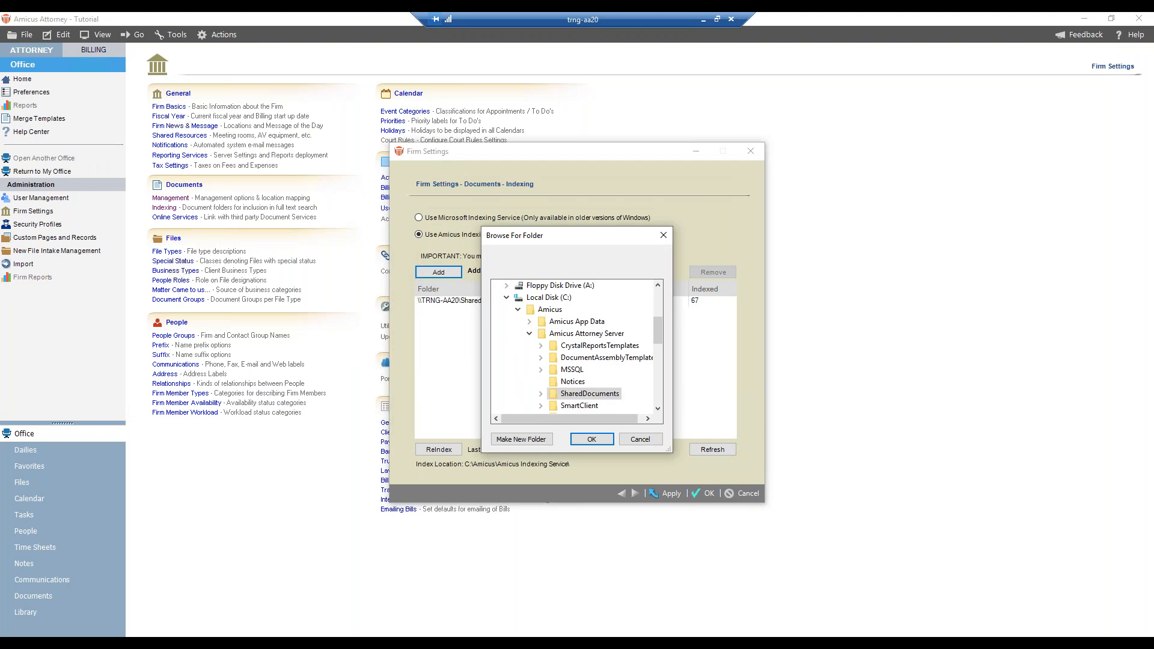
scroll(585, 355, "down", 2)
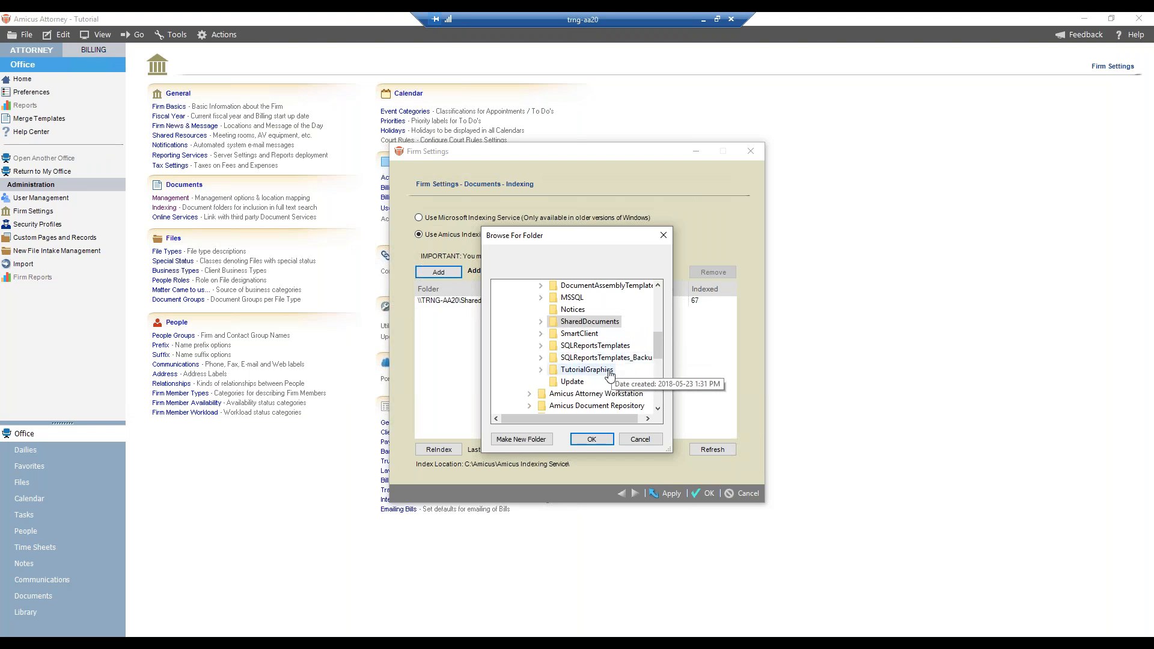
left_click(596, 406)
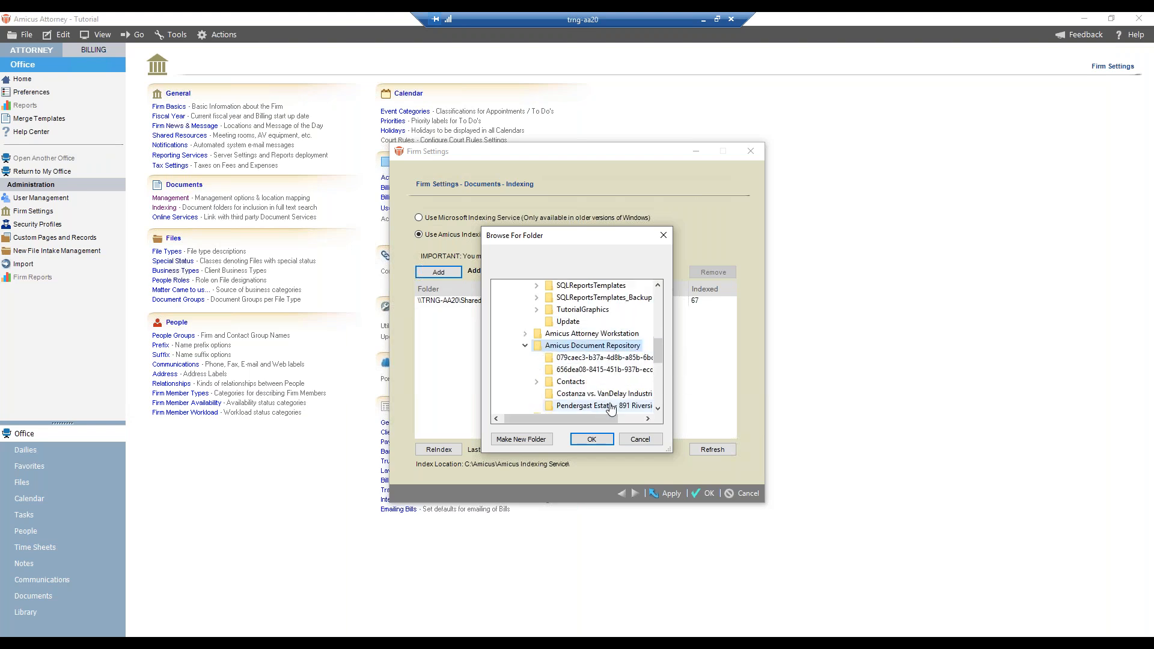
left_click(591, 439)
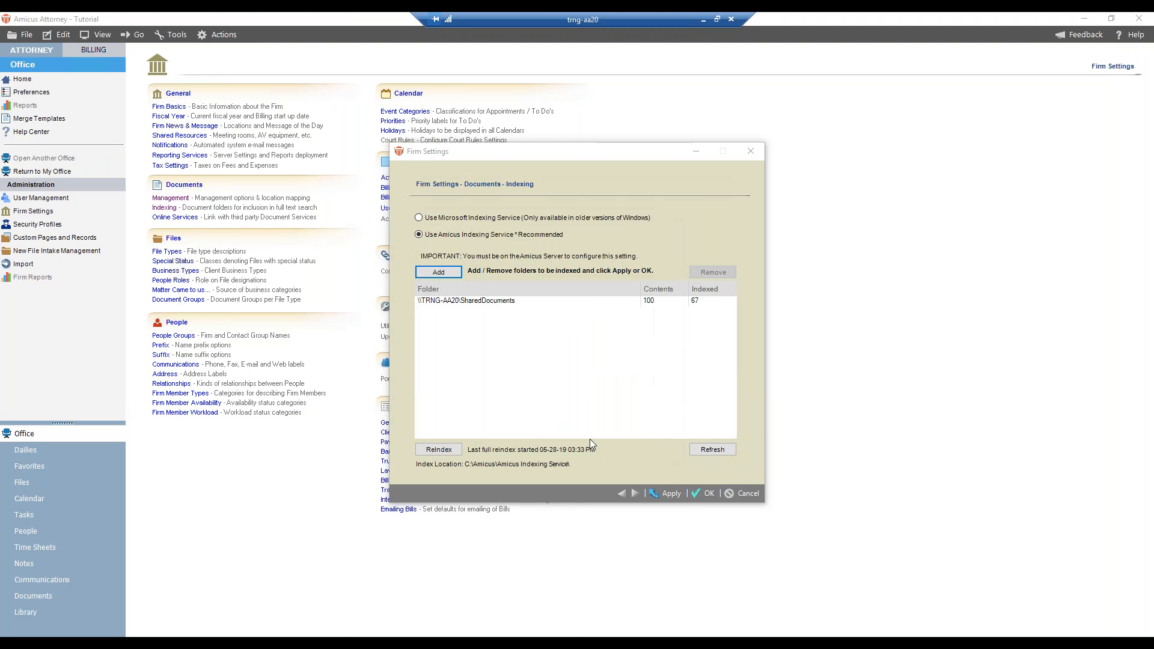
left_click(403, 359)
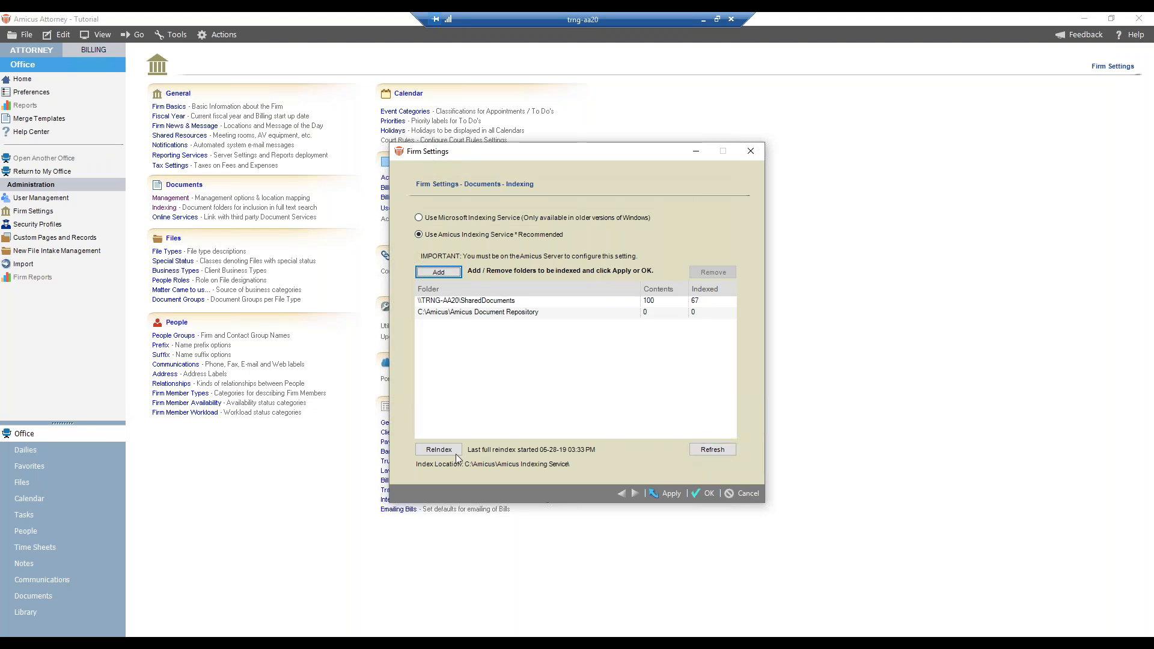
Refresh the indexed folders and request a reindex, and cancel the document indexing settings
left_click(700, 451)
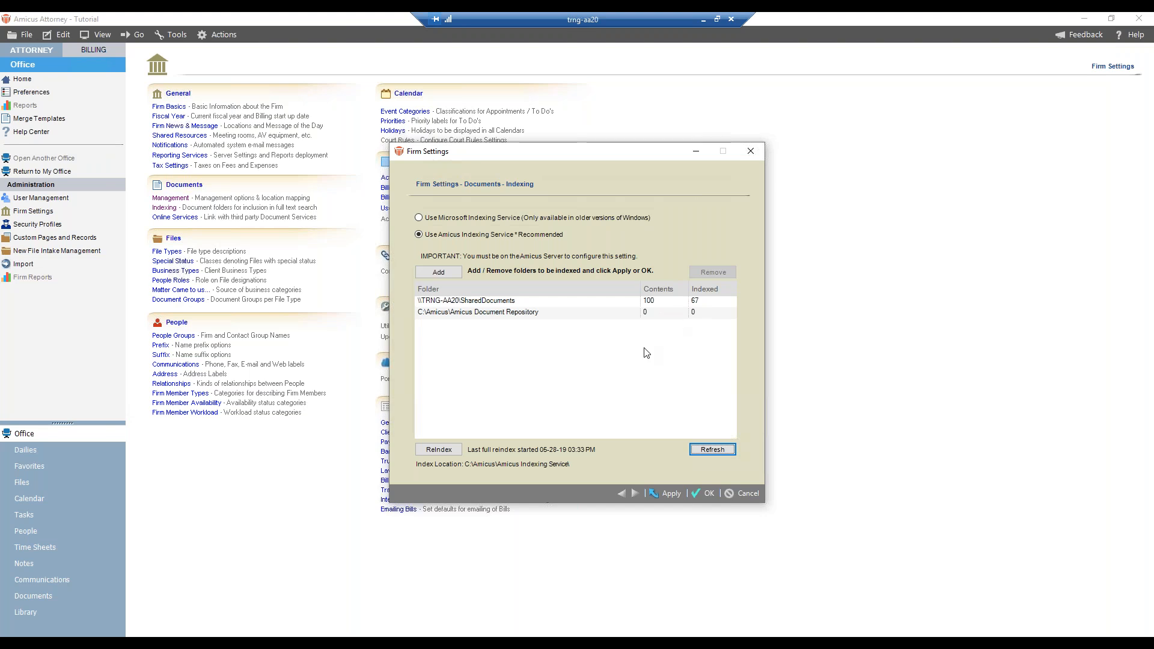
left_click(710, 450)
left_click(439, 452)
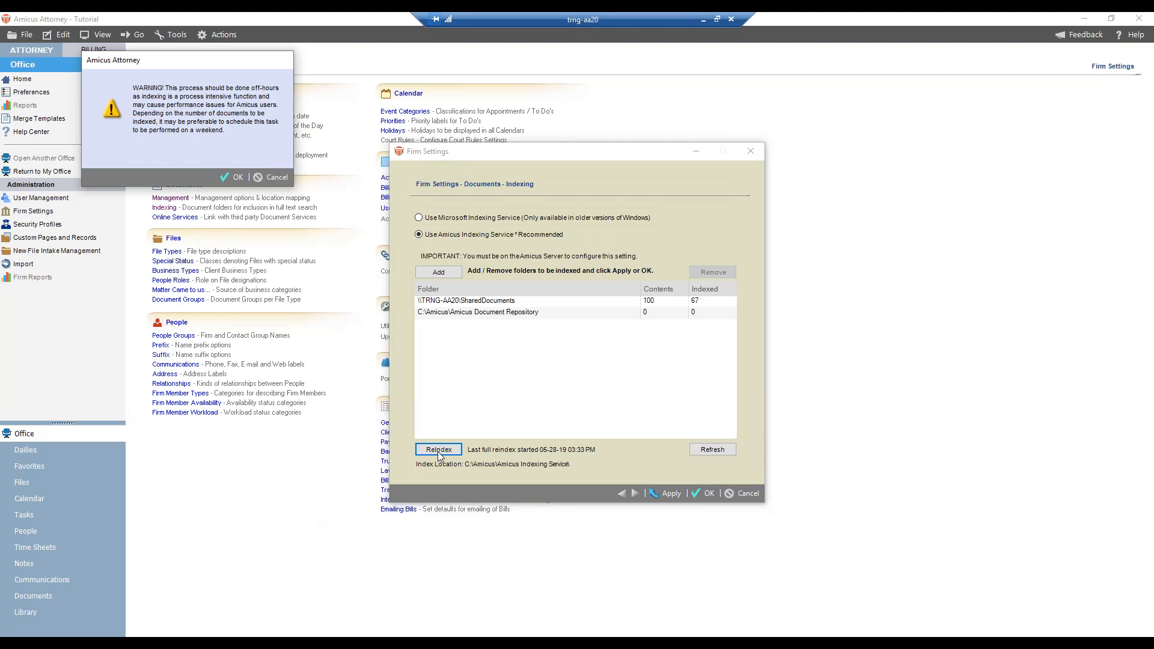
left_click(233, 184)
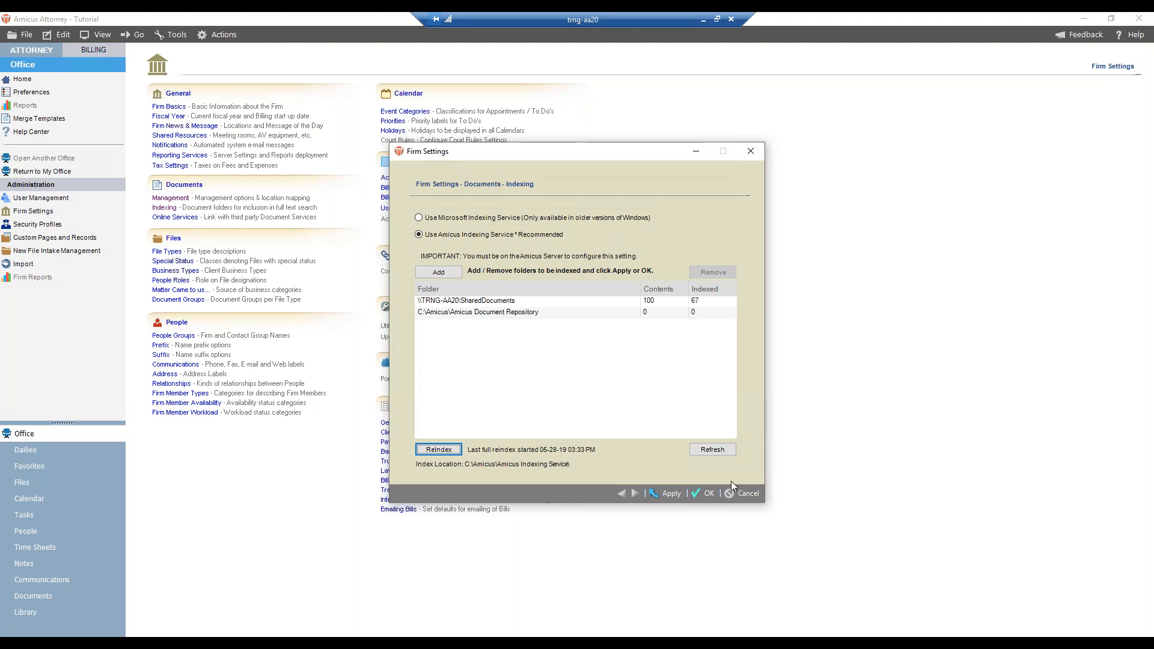
left_click(744, 493)
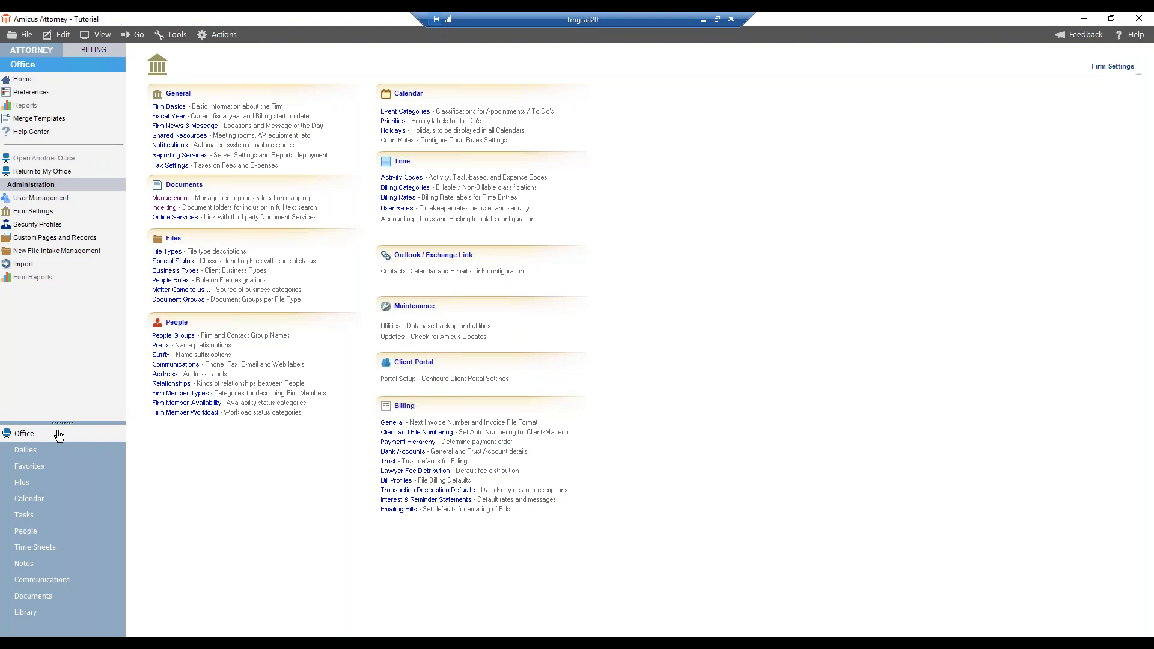
View the merge template groups in the tutorial office, and switch back to the regular office
left_click(52, 124)
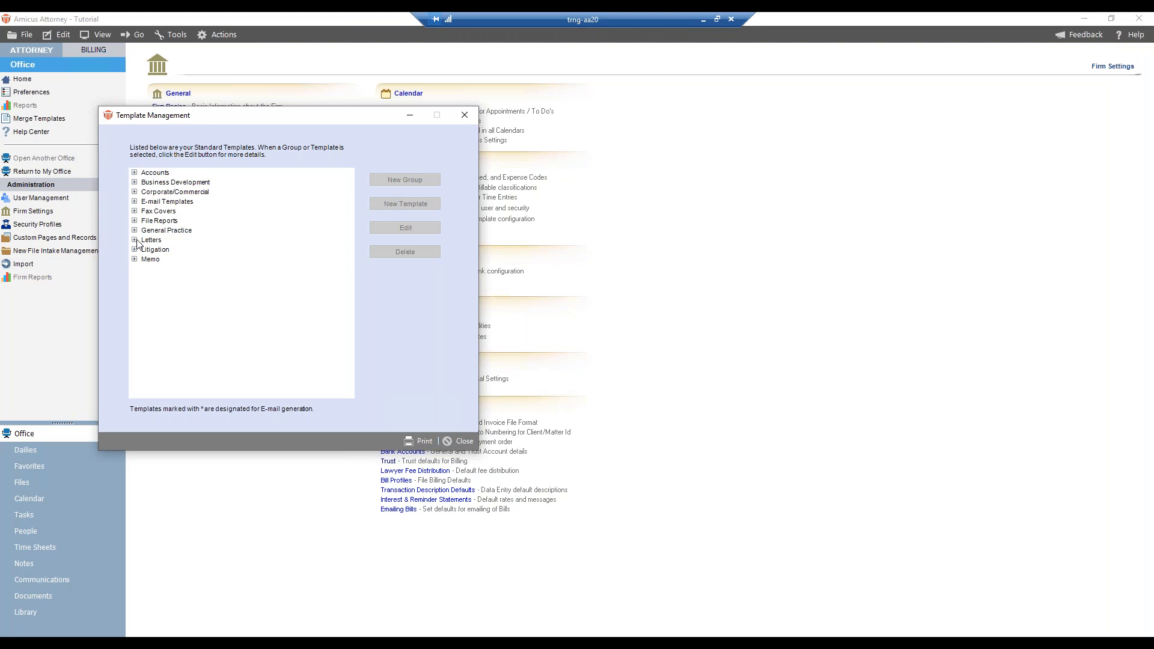
left_click(459, 441)
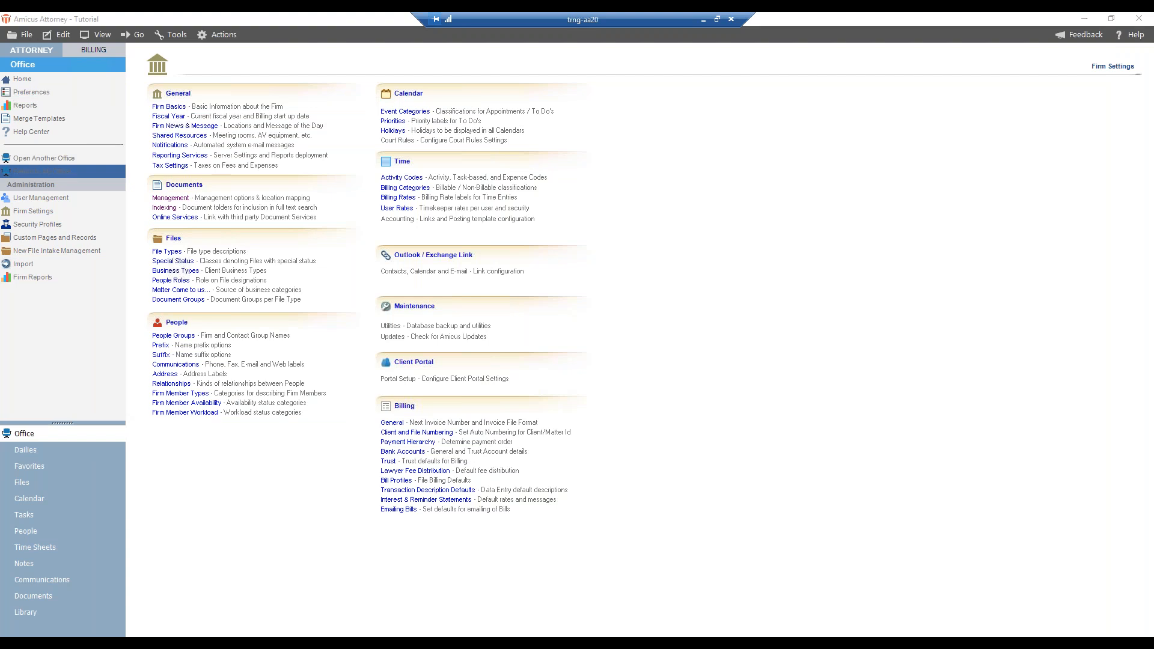
left_click(64, 173)
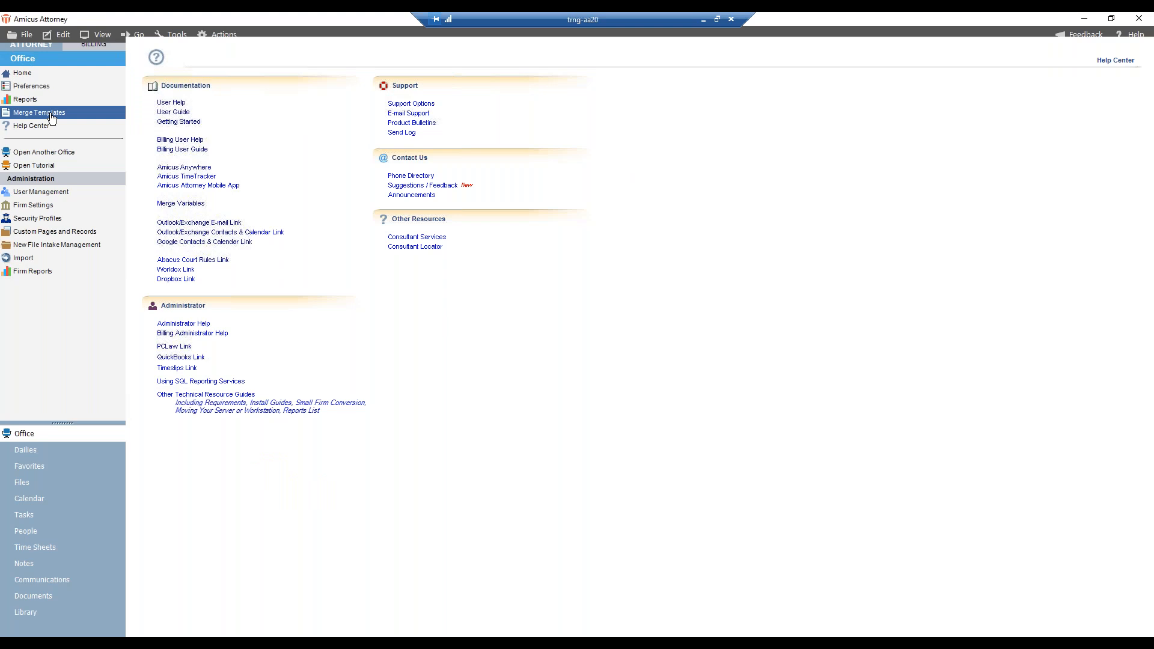
Review the merge templates in the Letters group, and close and reopen the template management window
left_click(52, 119)
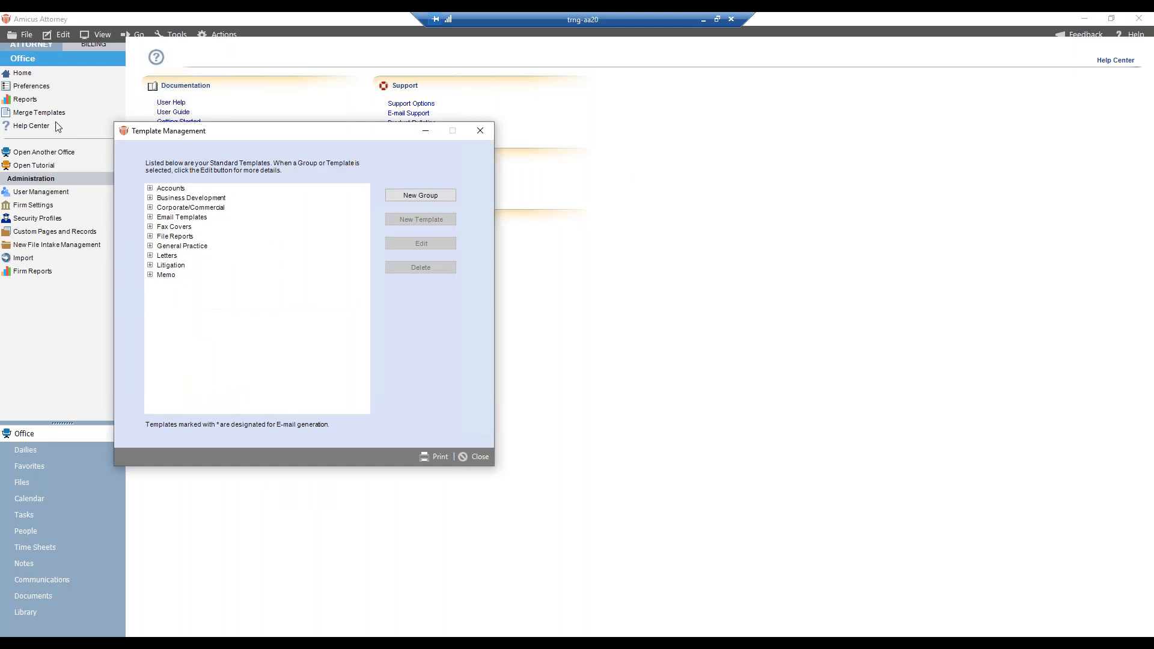
left_click(150, 256)
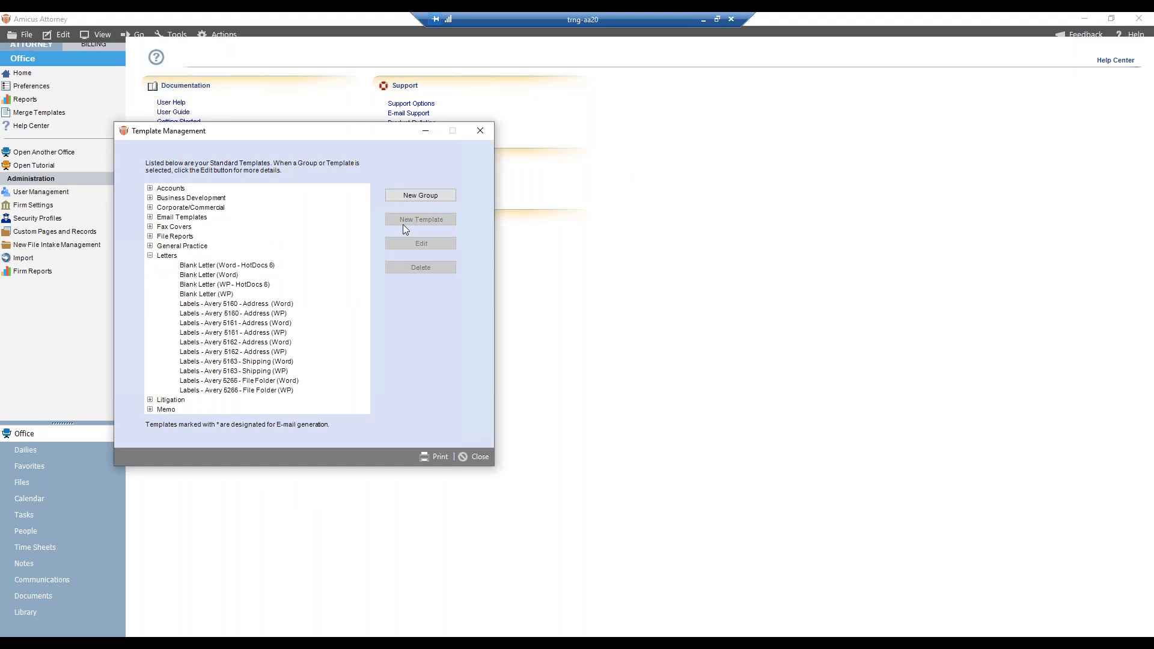
left_click(150, 255)
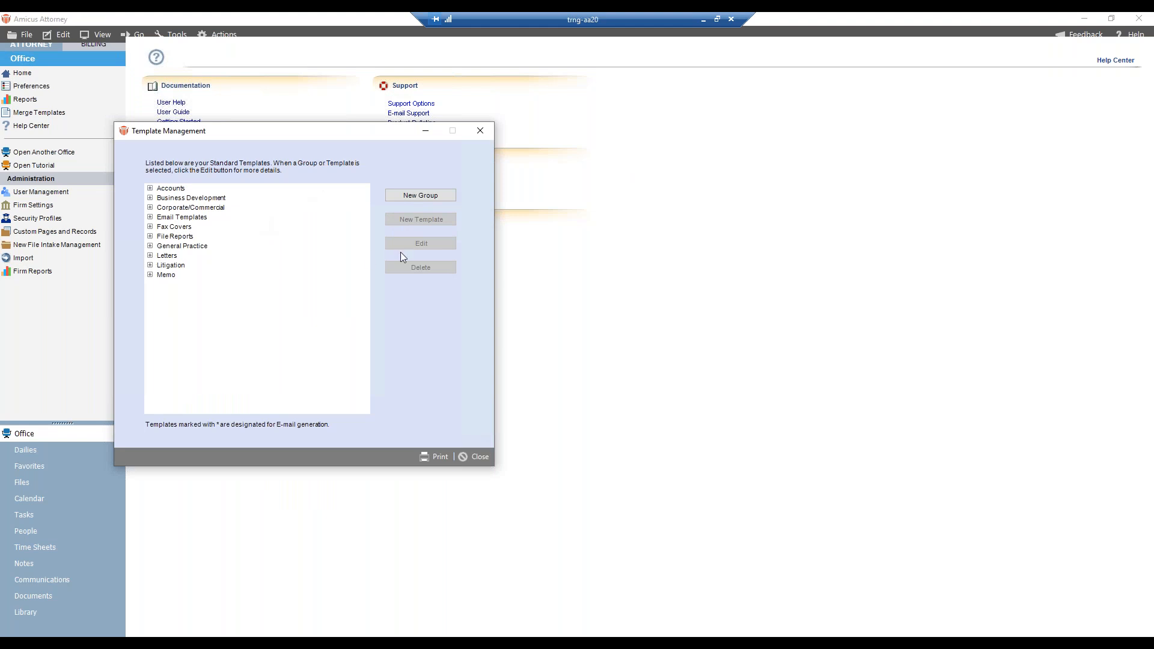
left_click(479, 456)
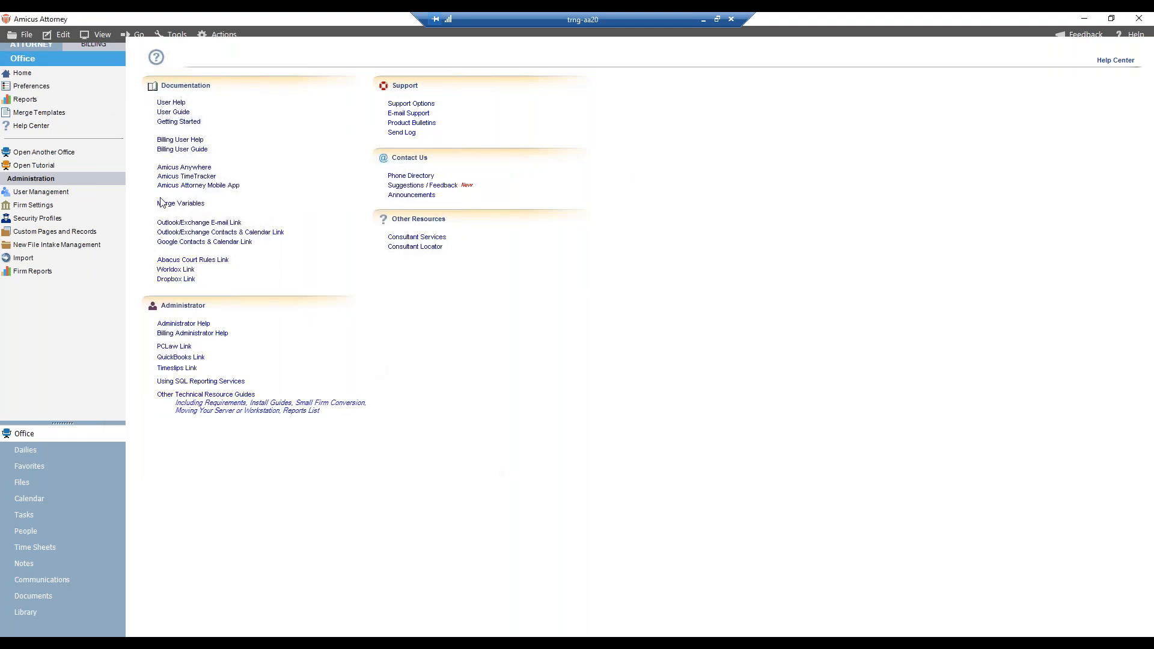
left_click(34, 114)
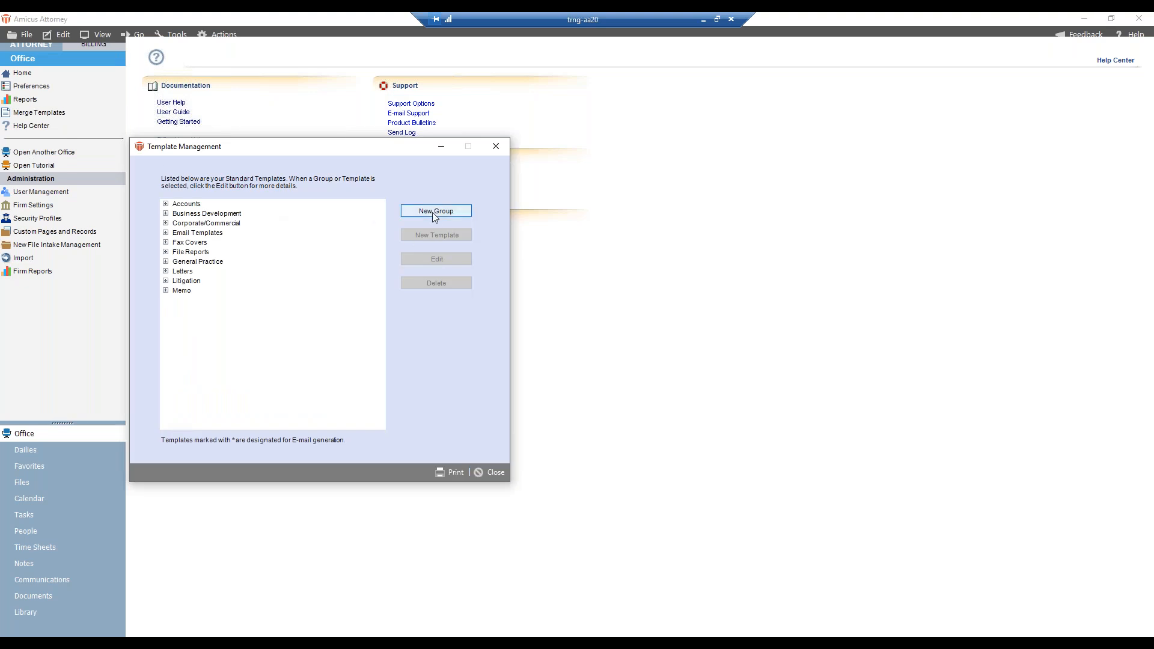
Start a new merge template based on the Blank Letter (Word) template in the Letters group
left_click(166, 271)
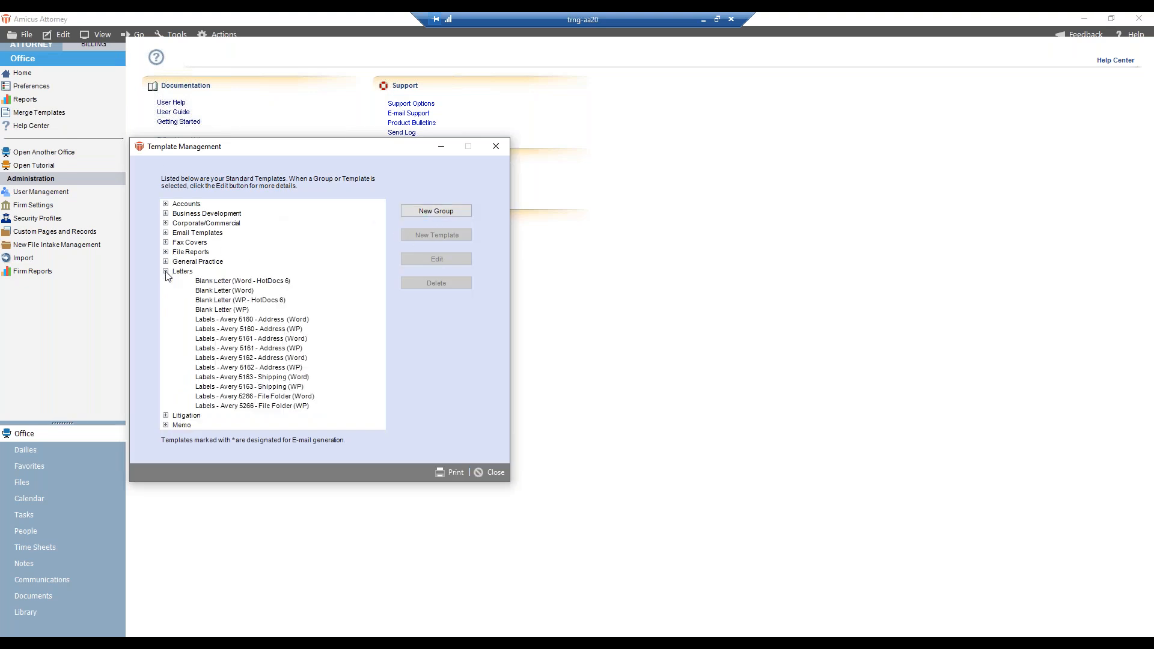
left_click(186, 272)
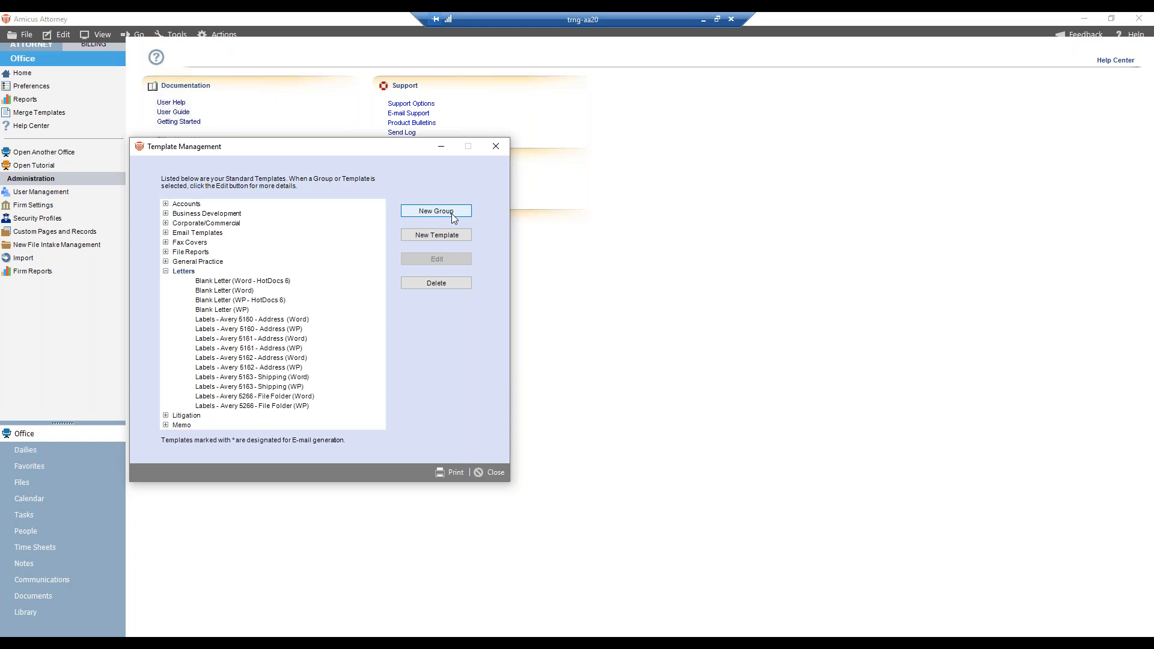
left_click(217, 291)
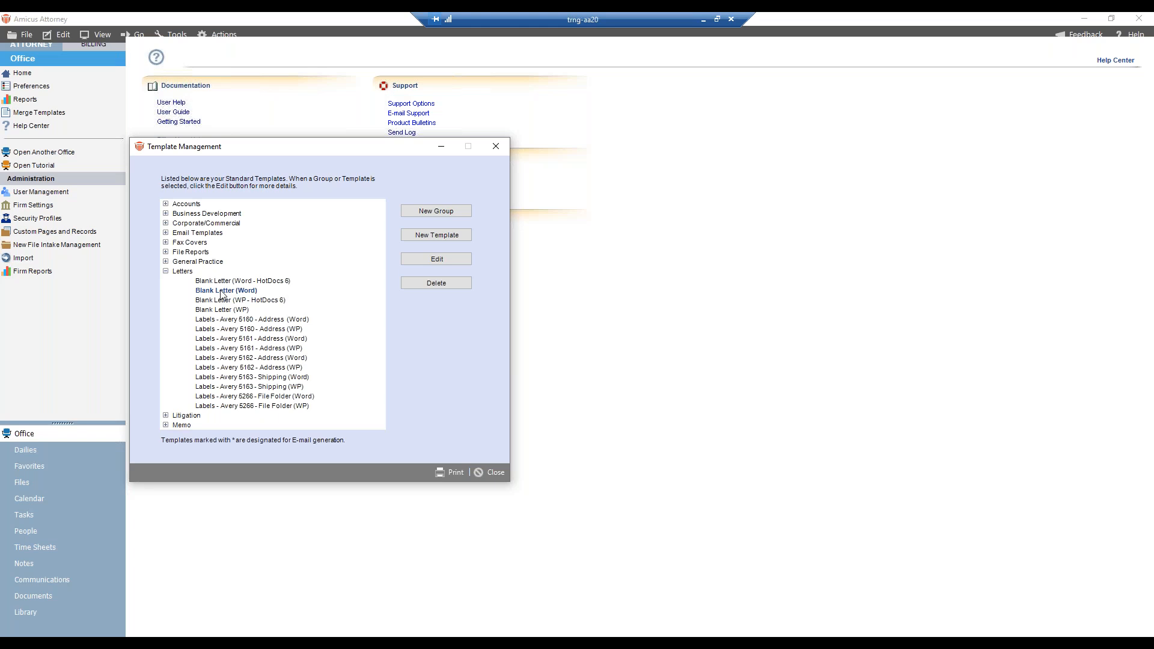
left_click(448, 235)
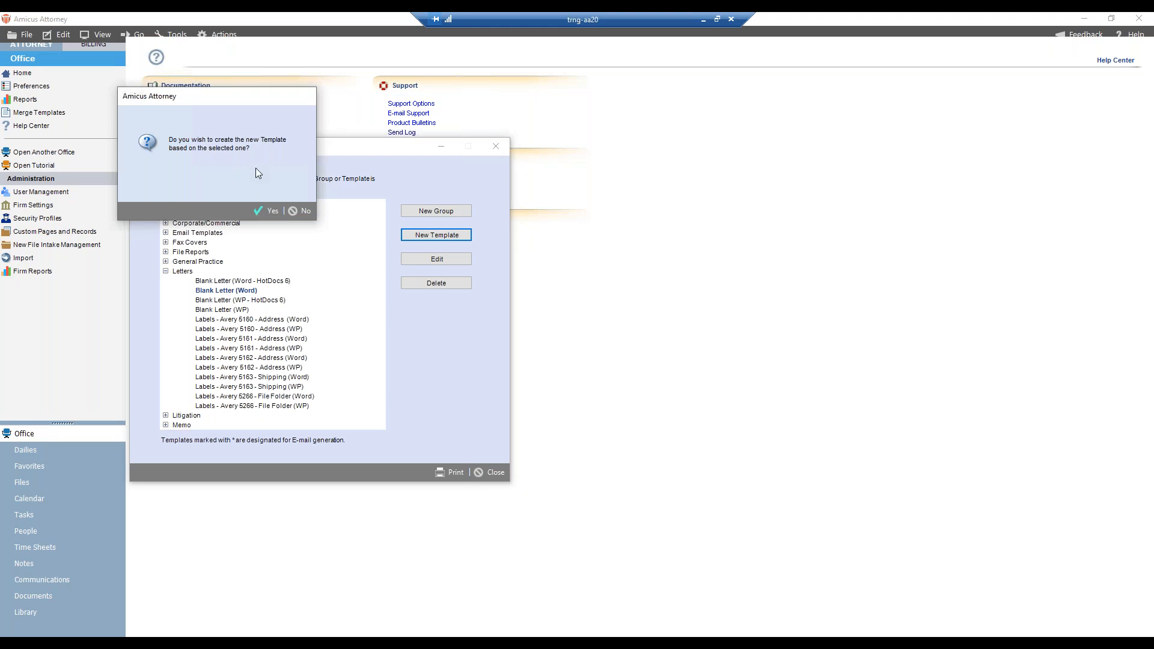
left_click(274, 209)
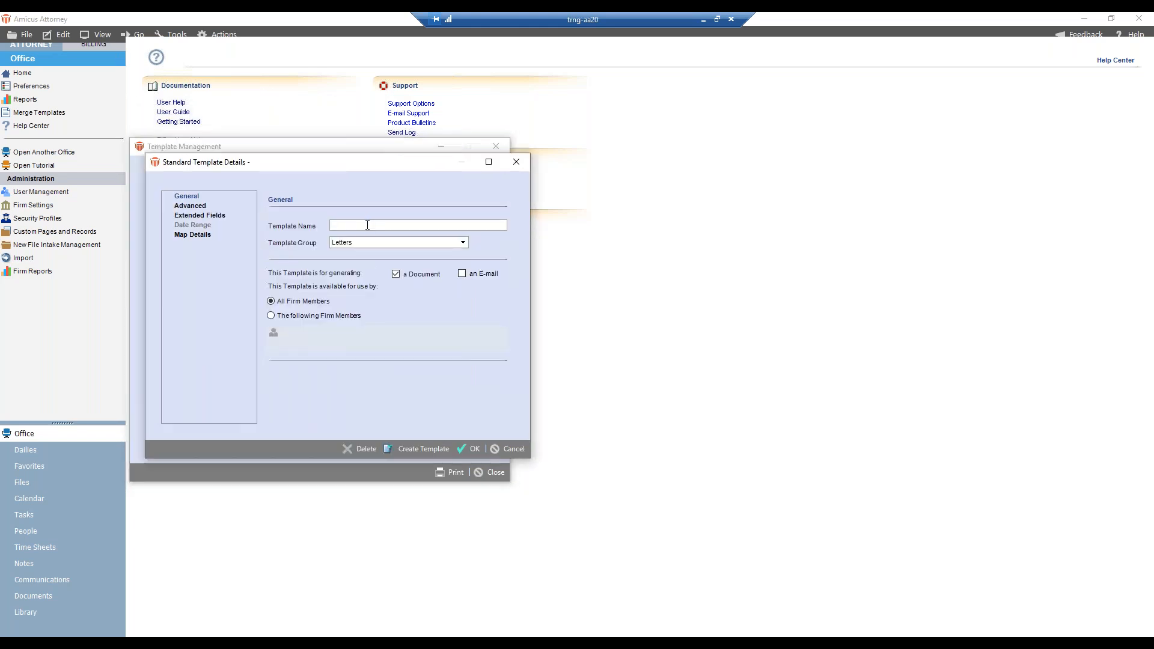
Review the template groups available for the new template, then cancel it and close the template management window
left_click(372, 243)
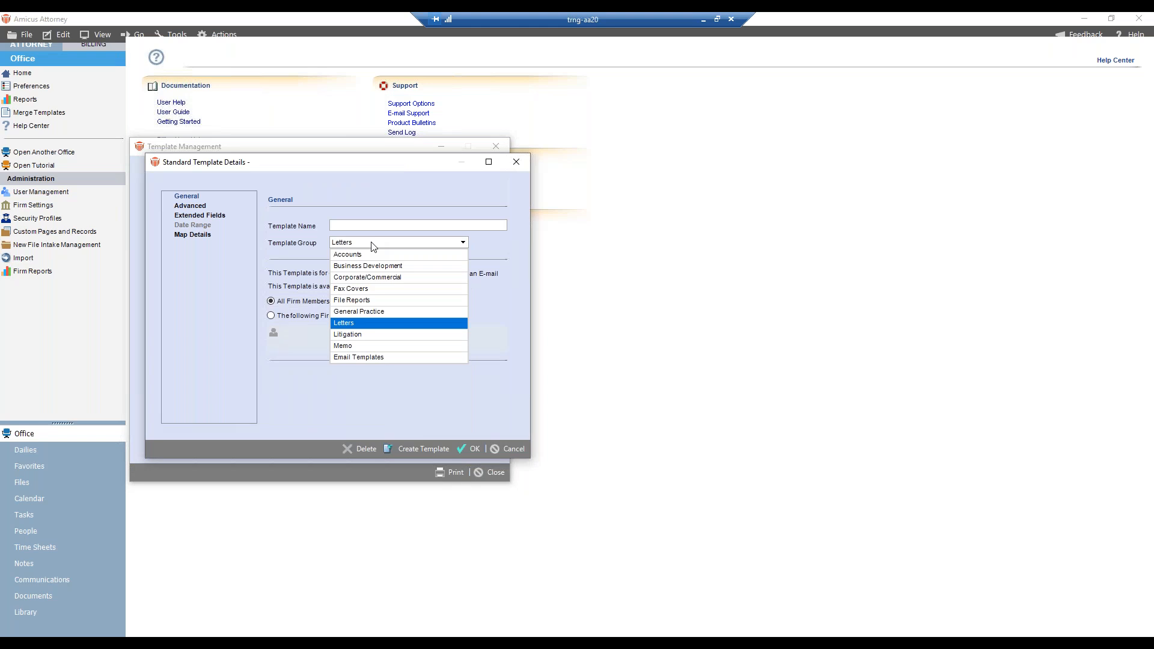
left_click(372, 244)
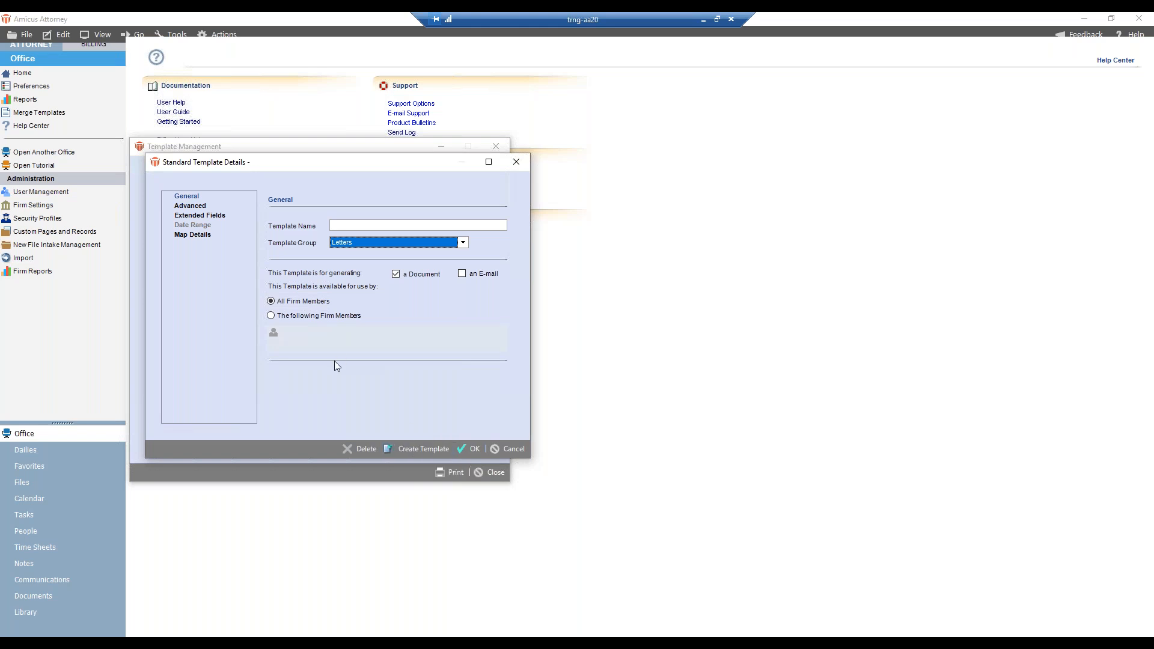
left_click(507, 450)
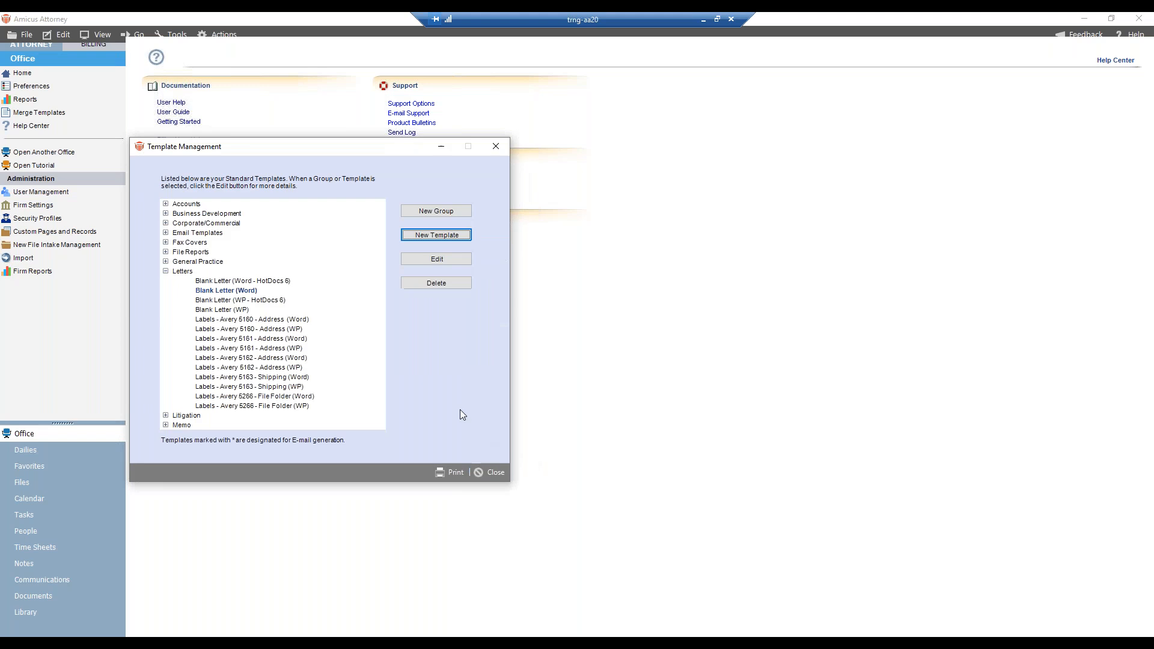
left_click(488, 472)
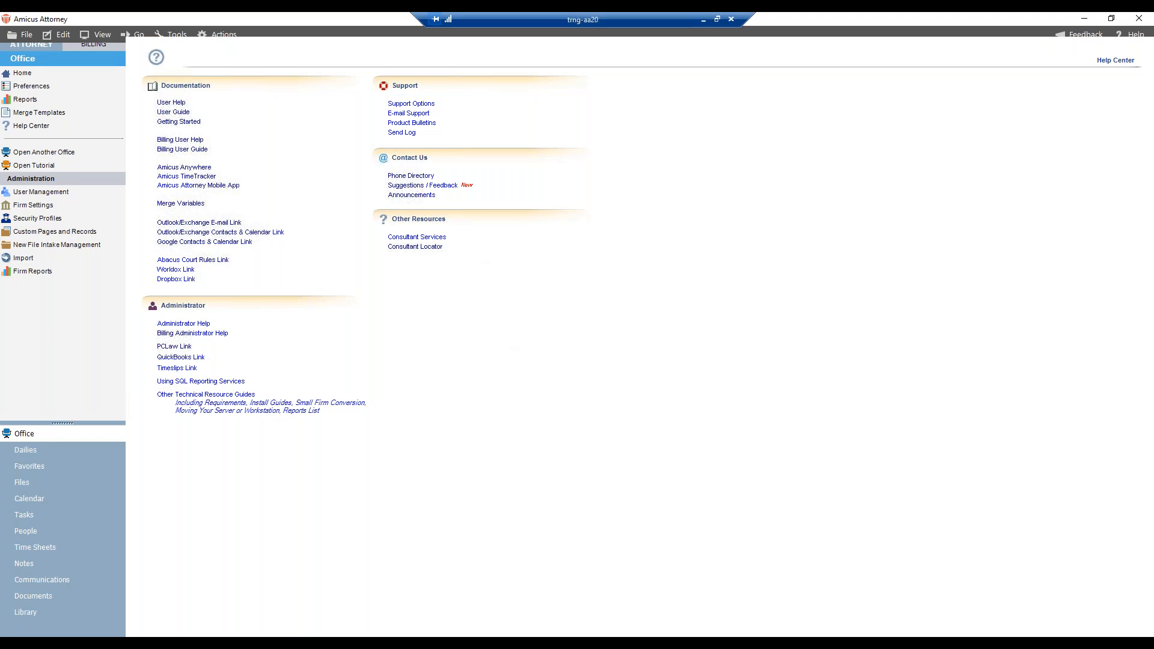
Switch to the running PowerPoint slide show and advance to the AbacusMaximus conference slide
key("alt+Tab")
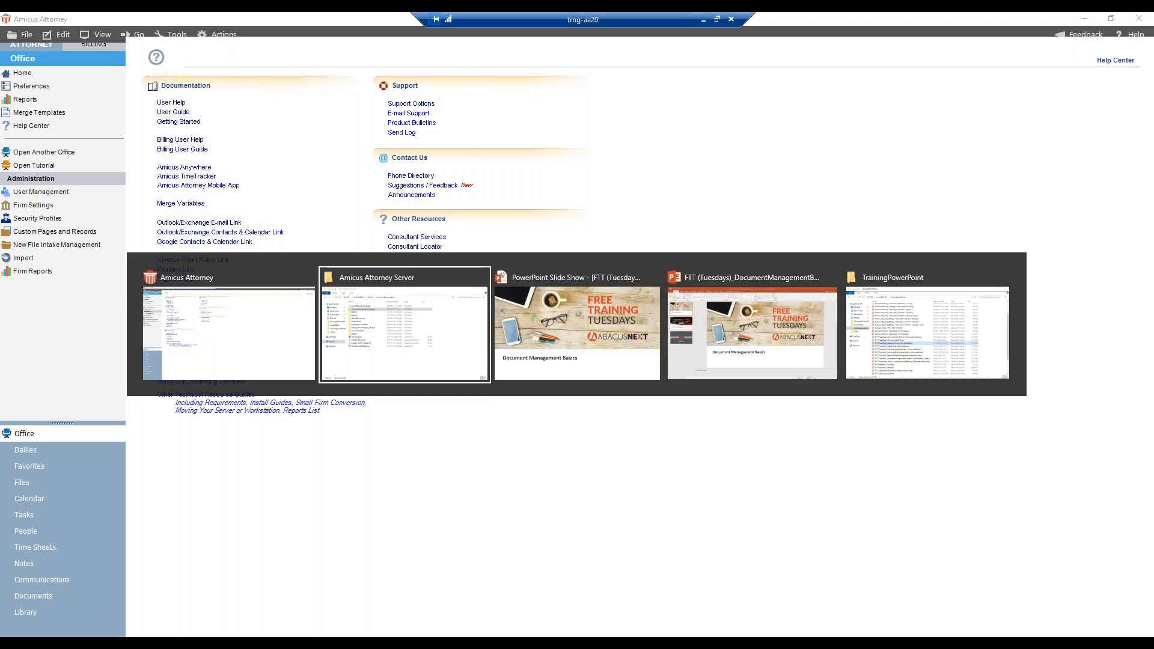
key("alt+Tab")
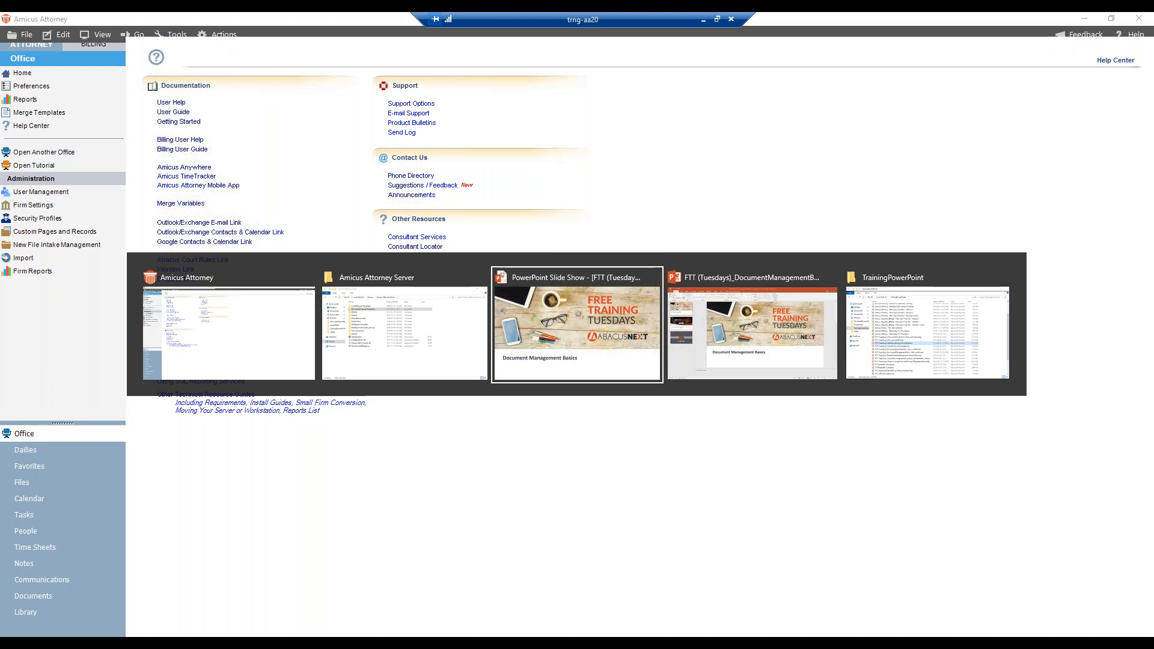
key("Right")
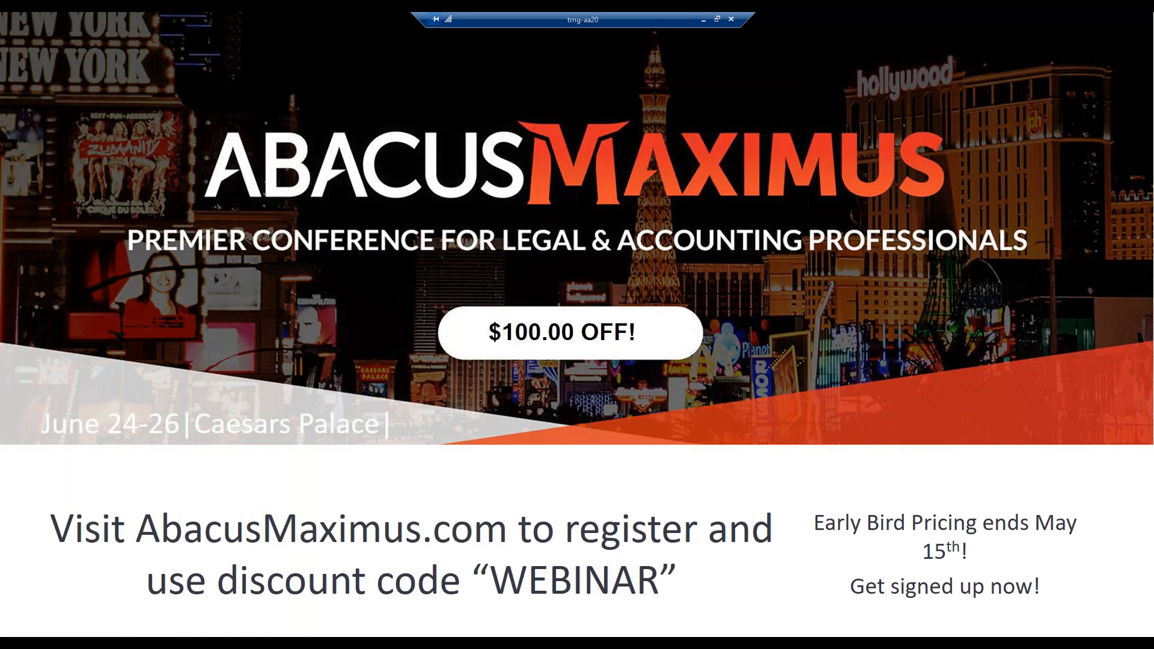